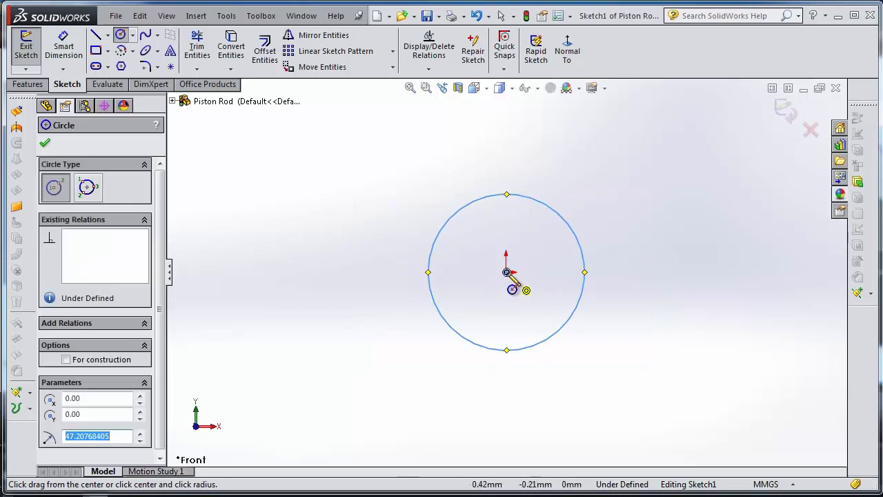
Step: Sketch a larger concentric circle around the existing one at the origin and set the inner circle's diameter to 50.8 mm
{"action": "left_click", "coordinate": [507, 272]}
{"action": "left_click", "coordinate": [539, 154]}
{"action": "left_click", "coordinate": [64, 48]}
{"action": "left_click", "coordinate": [573, 323]}
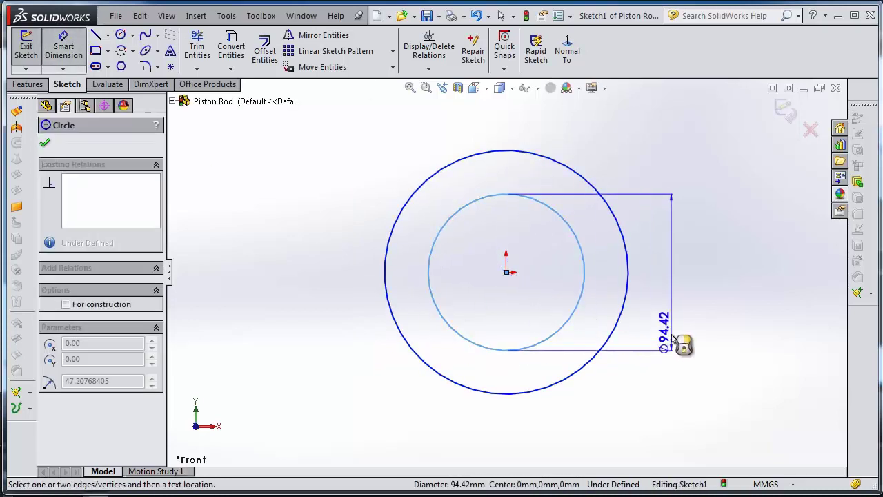
{"action": "left_click", "coordinate": [676, 341]}
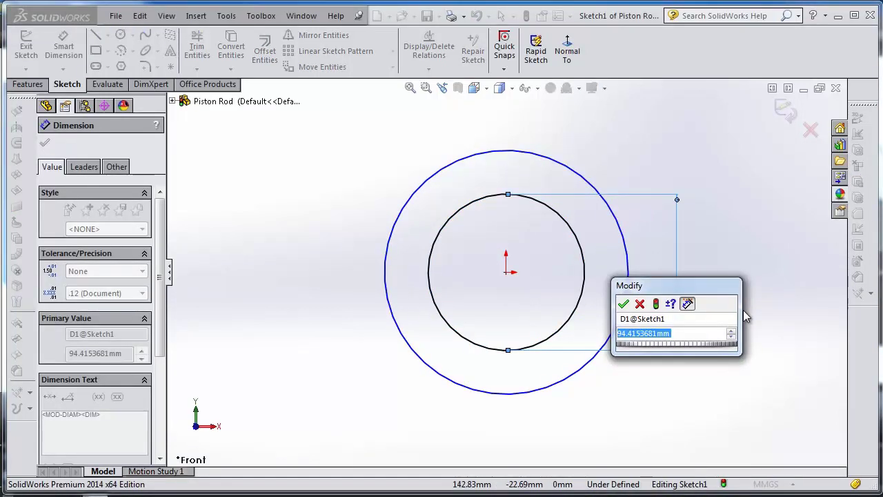
{"action": "type", "text": "50.8"}
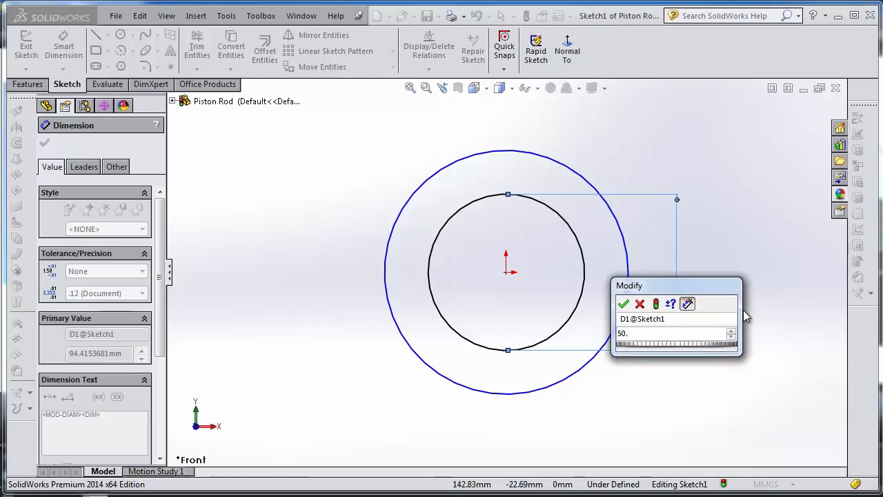
{"action": "key", "text": "Return"}
Step: Set the outer circle's diameter to 76.2 mm
{"action": "left_click", "coordinate": [627, 292]}
{"action": "left_click", "coordinate": [707, 300]}
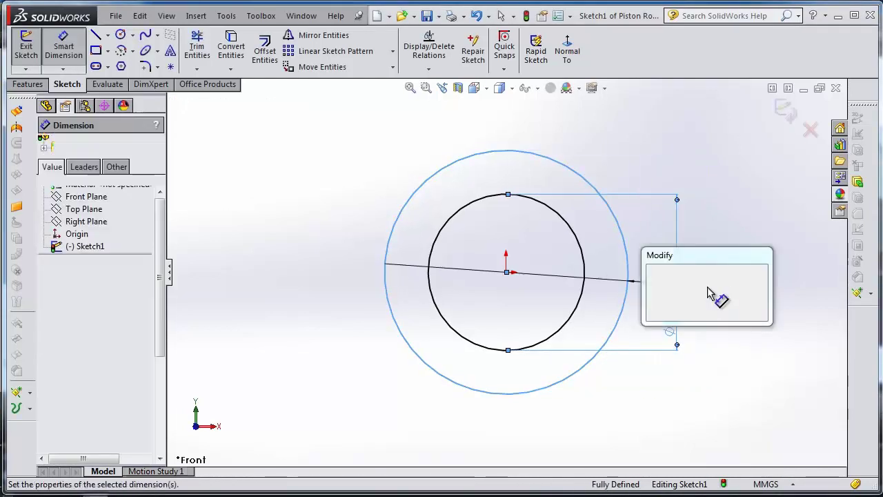
{"action": "type", "text": "76.2"}
{"action": "key", "text": "Return"}
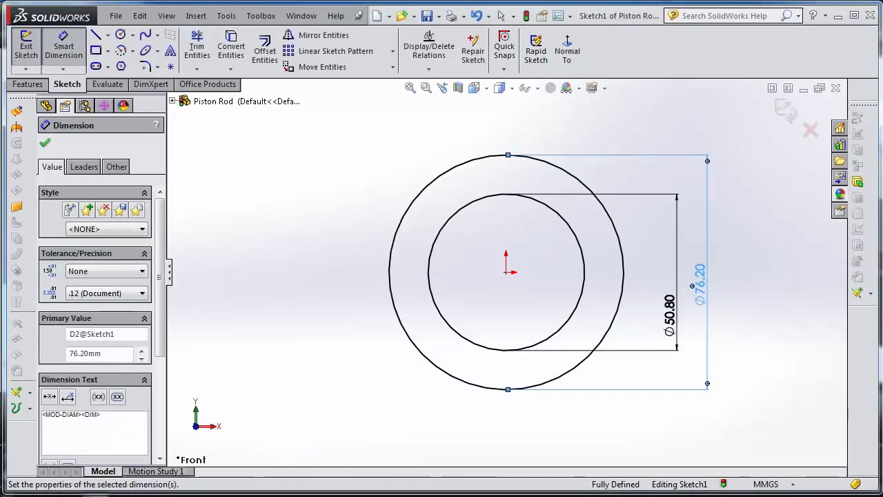
{"action": "left_click", "coordinate": [45, 142]}
Step: Sketch two concentric circles level with the origin, centred about 147 mm to its right, the inner one about 27 mm in radius
{"action": "scroll", "coordinate": [639, 282], "scroll_direction": "up", "scroll_amount": 8}
{"action": "scroll", "coordinate": [639, 281], "scroll_direction": "down", "scroll_amount": 4}
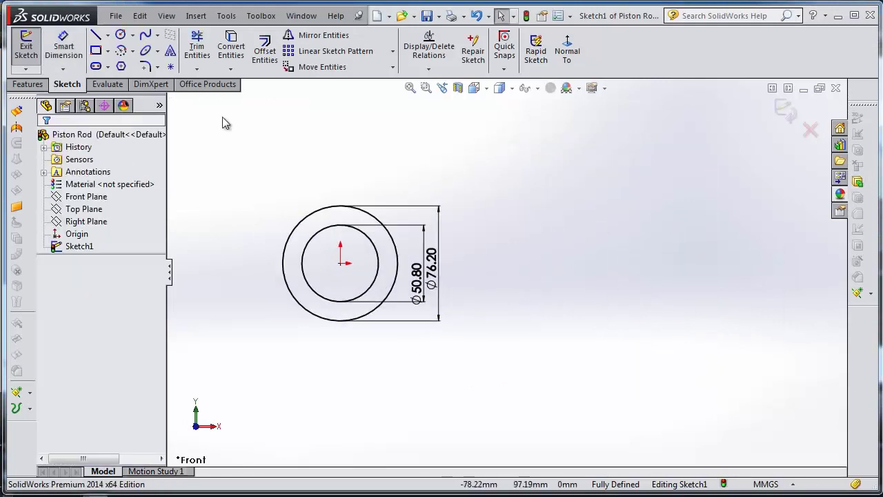
{"action": "left_click", "coordinate": [125, 39]}
{"action": "left_click", "coordinate": [562, 263]}
{"action": "left_click", "coordinate": [562, 222]}
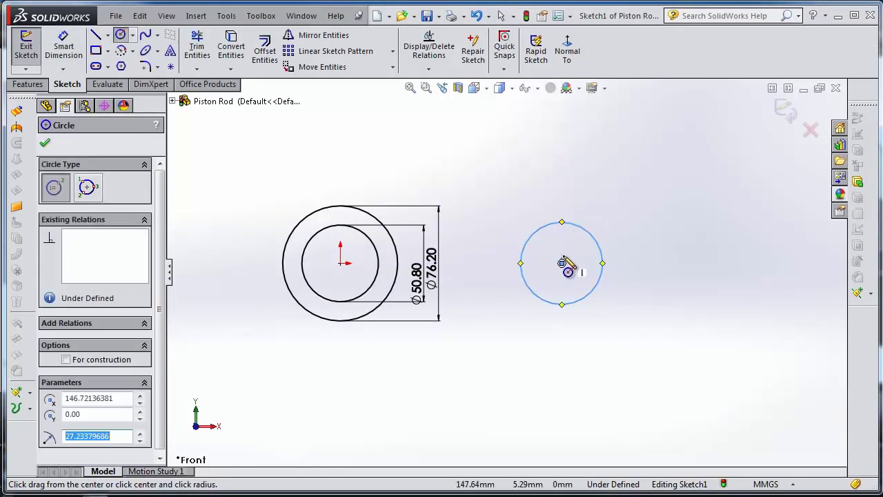
{"action": "left_click", "coordinate": [561, 263]}
{"action": "left_click", "coordinate": [607, 209]}
{"action": "key", "text": "Escape"}
{"action": "left_click", "coordinate": [616, 273]}
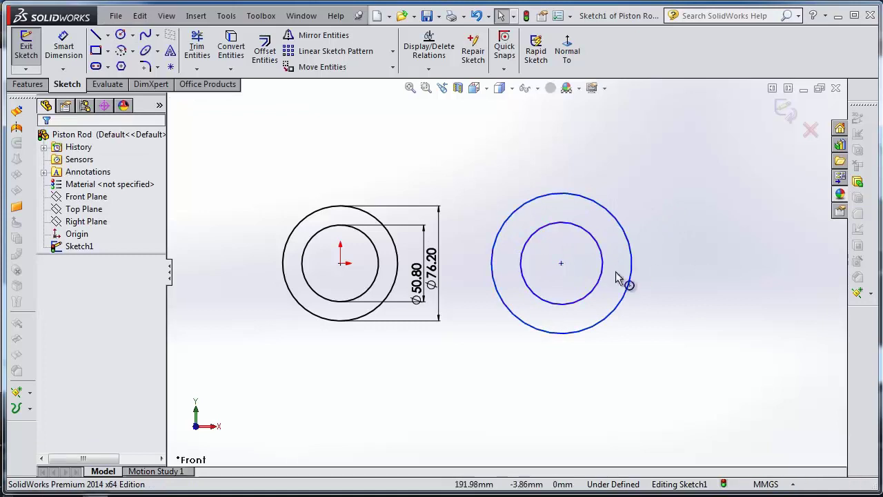
Step: Make the right-hand inner and outer circles equal in size to the matching circles at the origin
{"action": "left_click", "coordinate": [601, 271]}
{"action": "left_click", "coordinate": [380, 271], "text": "ctrl"}
{"action": "left_click", "coordinate": [466, 209]}
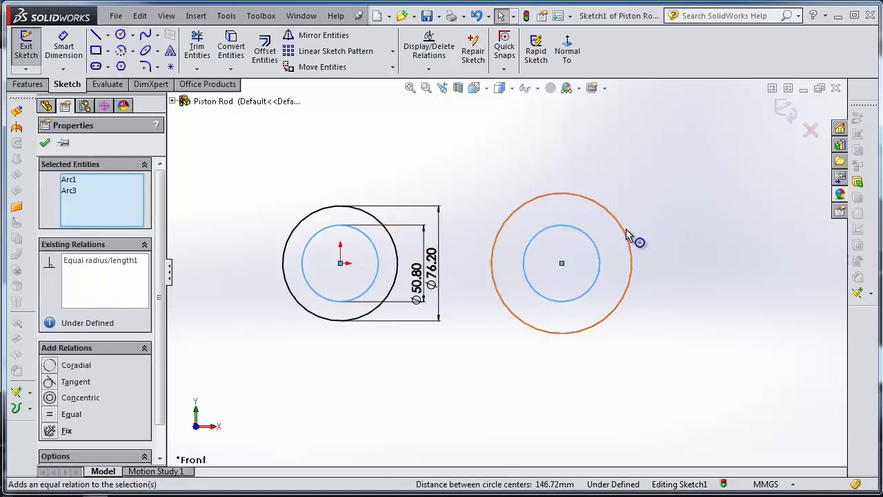
{"action": "left_click", "coordinate": [629, 240]}
{"action": "left_click", "coordinate": [514, 214], "text": "ctrl"}
{"action": "left_click", "coordinate": [457, 170]}
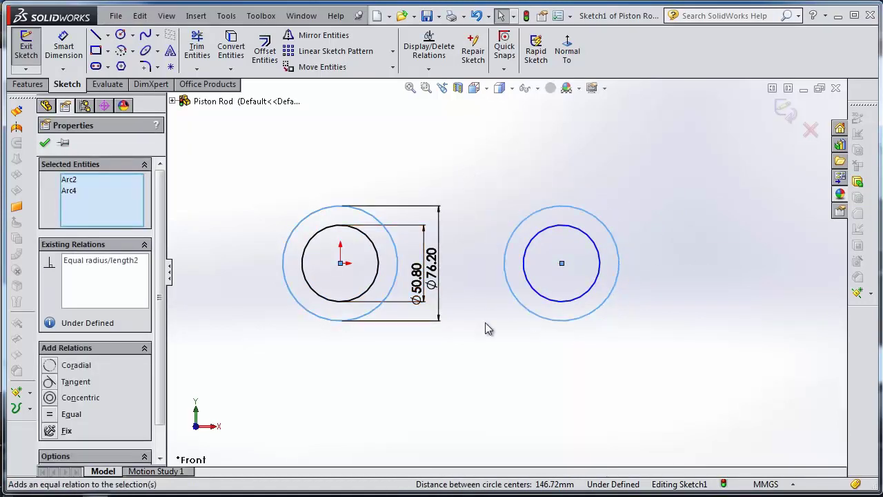
{"action": "left_click", "coordinate": [497, 327]}
Step: Set the distance between the centres of the two circle pairs to 152.4 mm
{"action": "scroll", "coordinate": [507, 290], "scroll_direction": "down", "scroll_amount": 2}
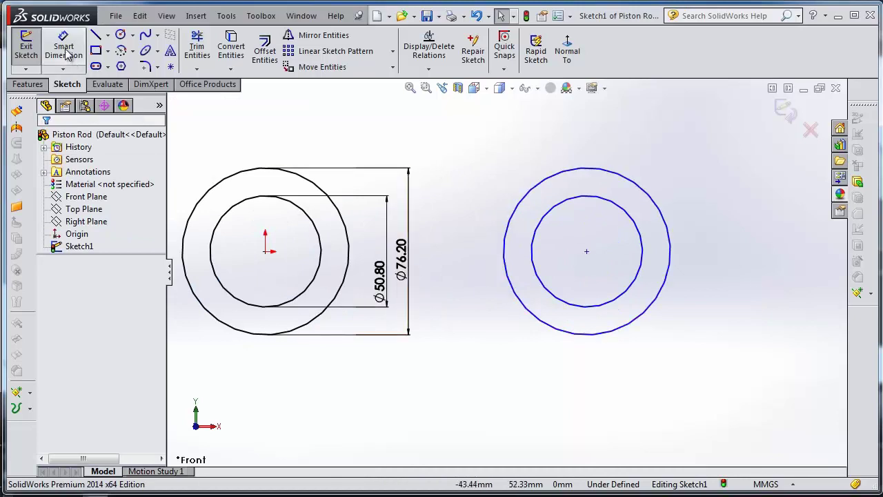
{"action": "left_click", "coordinate": [66, 55]}
{"action": "left_click", "coordinate": [267, 253]}
{"action": "left_click", "coordinate": [587, 252]}
{"action": "left_click", "coordinate": [453, 391]}
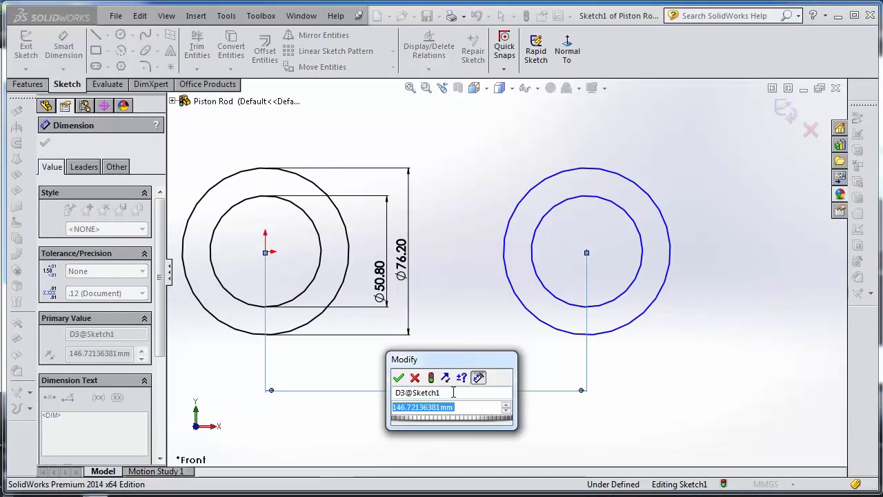
{"action": "type", "text": "152.4"}
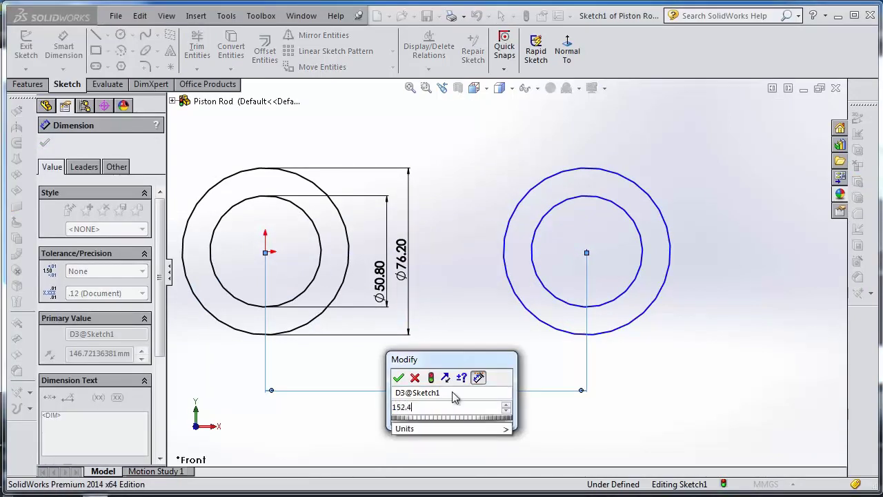
{"action": "key", "text": "Return"}
{"action": "left_click", "coordinate": [506, 283]}
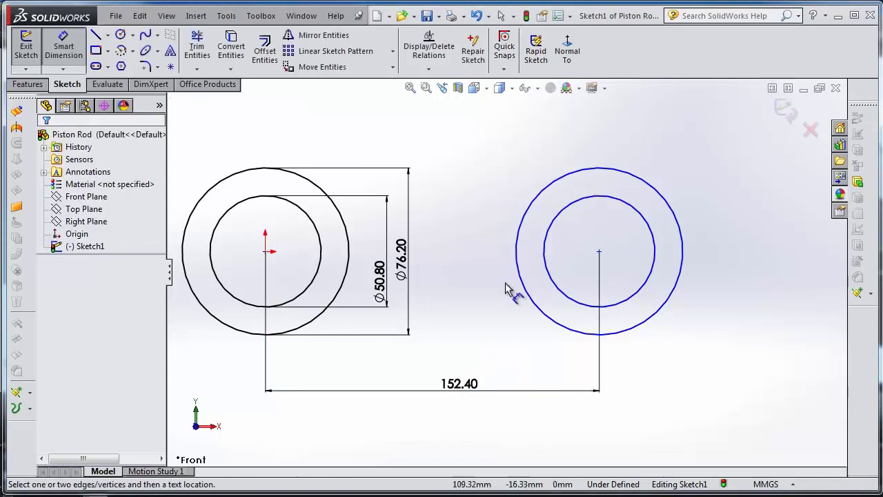
{"action": "left_click", "coordinate": [600, 251]}
{"action": "left_click", "coordinate": [266, 252]}
{"action": "key", "text": "Escape"}
{"action": "left_click", "coordinate": [266, 251]}
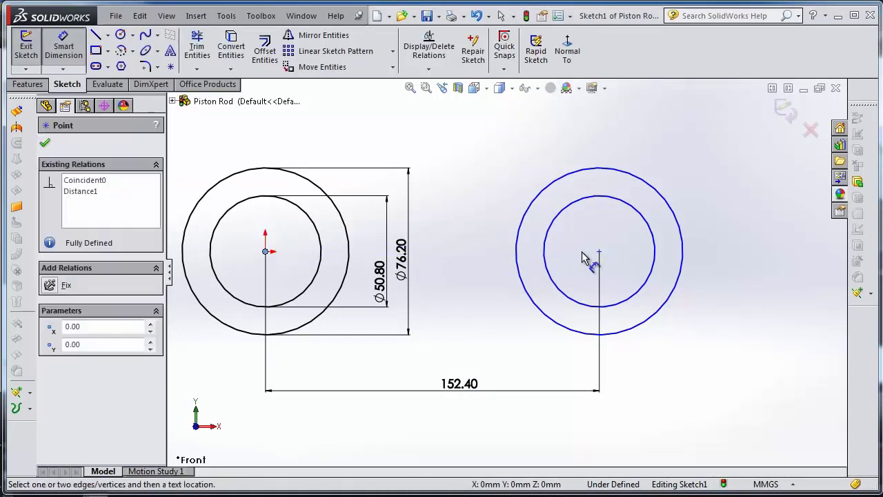
{"action": "left_click", "coordinate": [599, 252]}
{"action": "key", "text": "Escape"}
{"action": "key", "text": "Escape"}
Step: Add a horizontal relation between the right-hand circles' centre and the origin circles' centre
{"action": "left_click", "coordinate": [599, 252]}
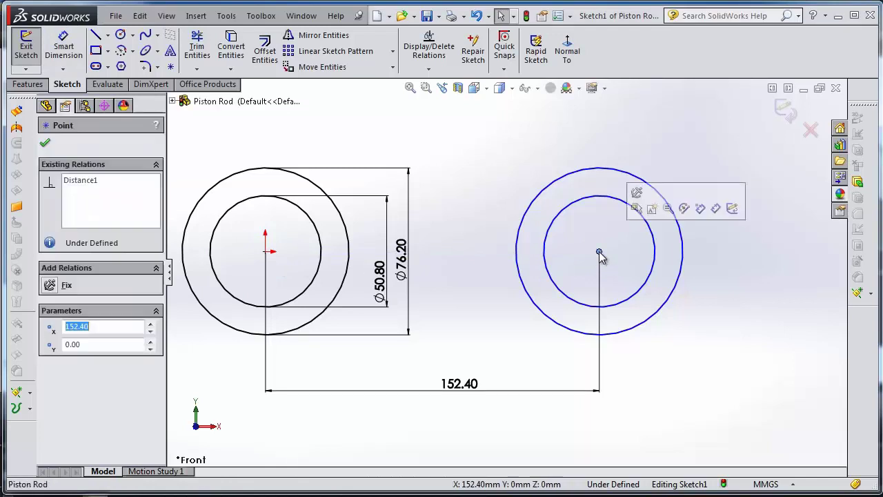
{"action": "left_click", "coordinate": [265, 251], "text": "ctrl"}
{"action": "left_click", "coordinate": [309, 207]}
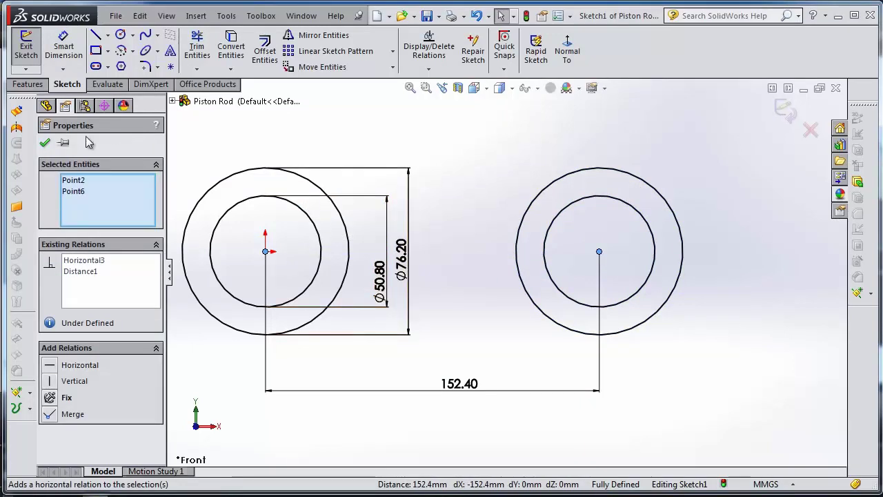
{"action": "left_click", "coordinate": [45, 143]}
Step: Draw a construction centerline from the right-hand circles' centre to the origin
{"action": "left_click", "coordinate": [108, 51]}
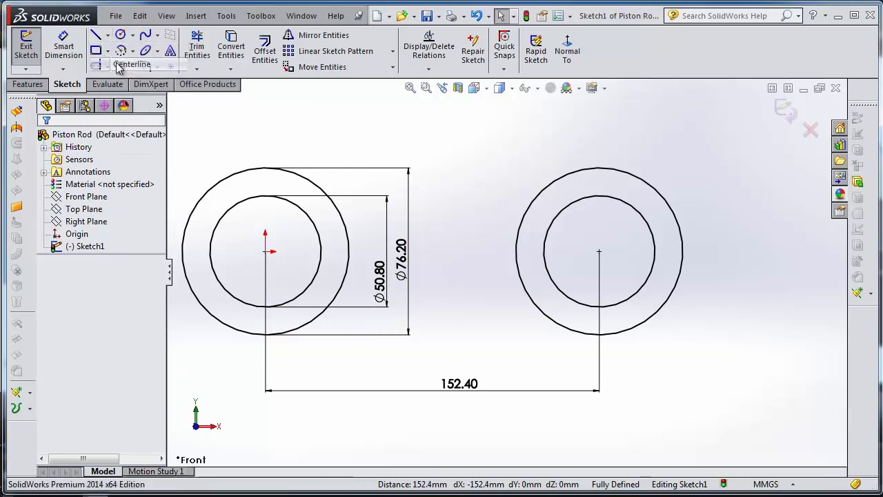
{"action": "left_click", "coordinate": [96, 35]}
{"action": "left_click", "coordinate": [599, 251]}
{"action": "left_click", "coordinate": [266, 251]}
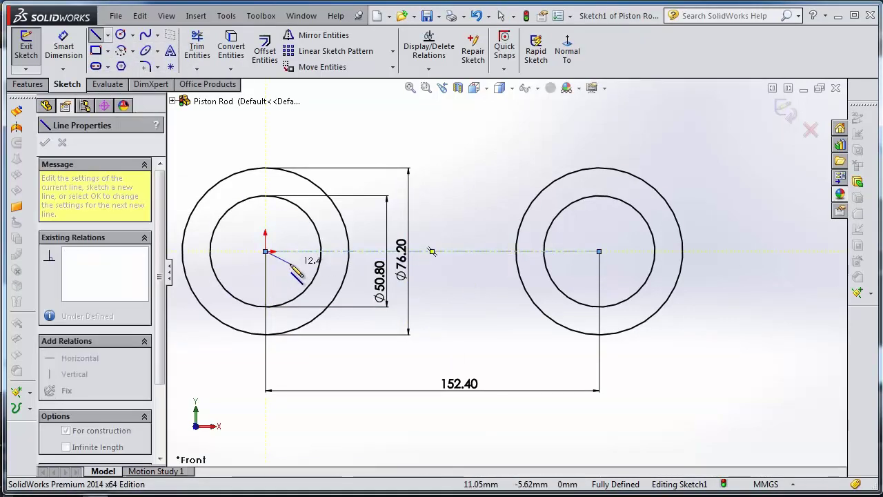
{"action": "key", "text": "Escape"}
Step: Draw a center rectangle from the centerline's midpoint, with its upper-left corner on the left outer circle
{"action": "left_click", "coordinate": [107, 50]}
{"action": "left_click", "coordinate": [131, 78]}
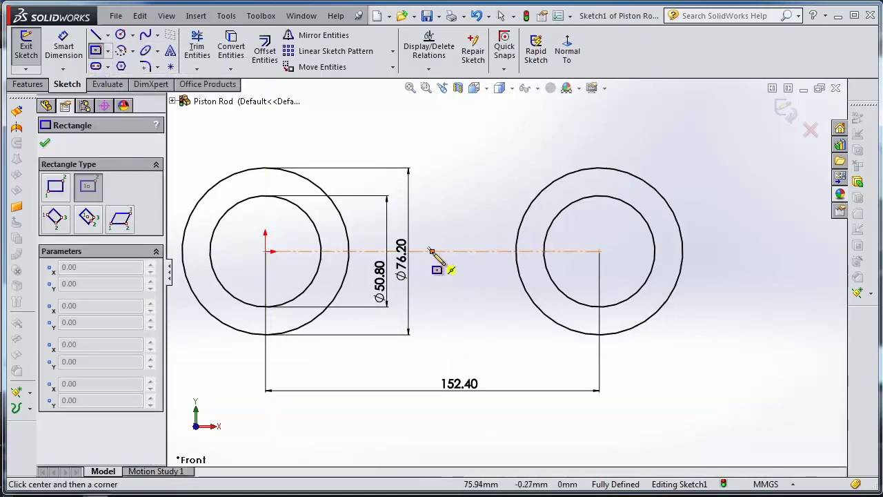
{"action": "left_click", "coordinate": [431, 251]}
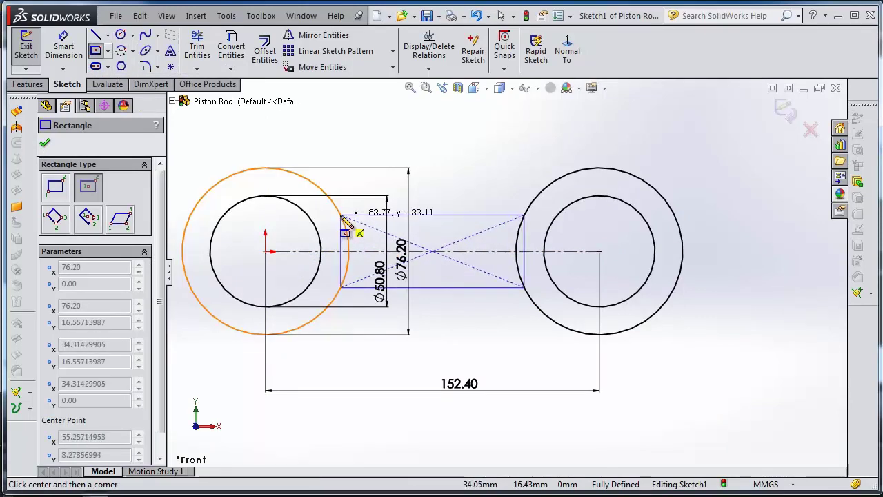
{"action": "left_click", "coordinate": [341, 216]}
Step: Set the height of the connecting rectangle to 38 mm by dimensioning its right side
{"action": "left_click", "coordinate": [64, 48]}
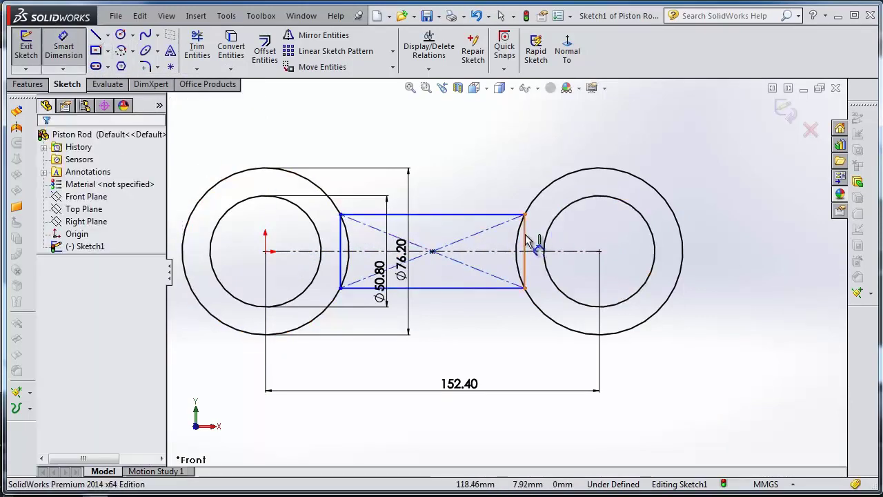
{"action": "left_click", "coordinate": [526, 238]}
{"action": "left_click", "coordinate": [588, 253]}
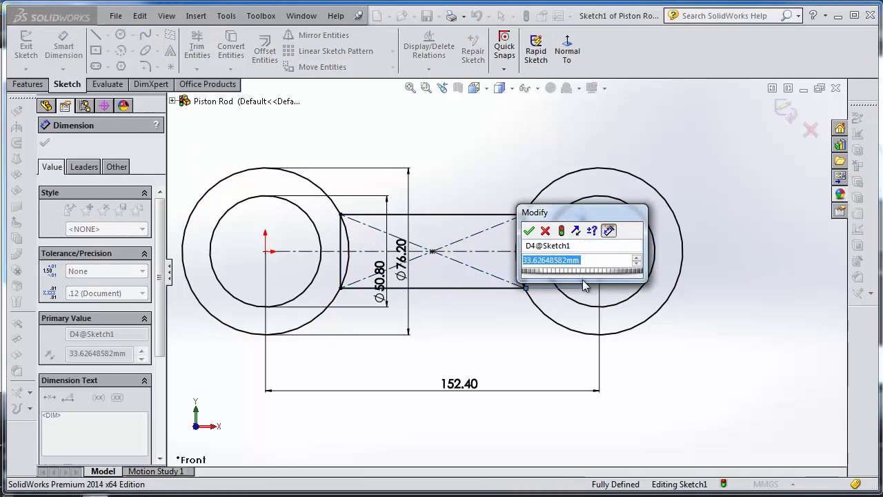
{"action": "type", "text": "38"}
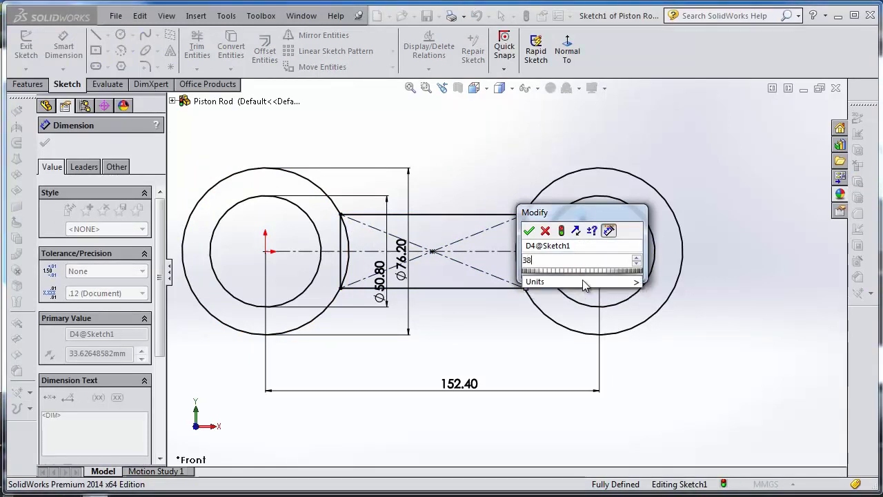
{"action": "key", "text": "Return"}
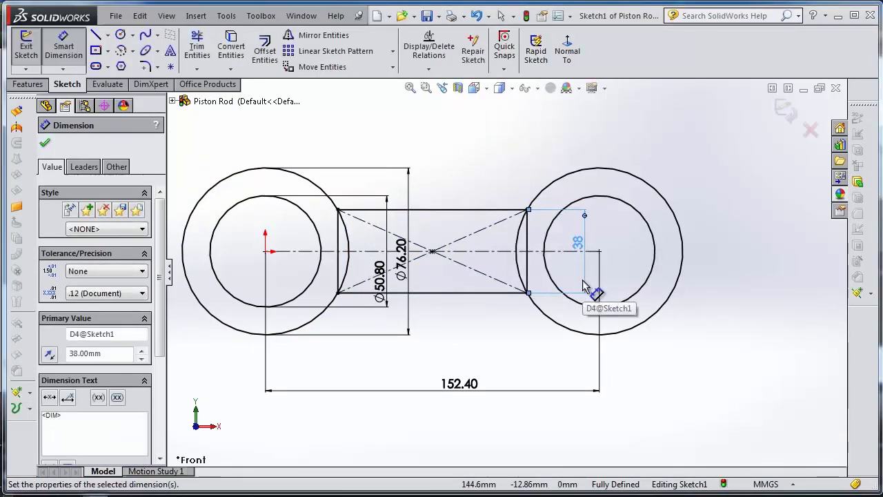
{"action": "left_click", "coordinate": [45, 144]}
Step: Draw two vertical lines joining the right-hand inner and outer circles at their top and bottom quadrants
{"action": "left_click", "coordinate": [97, 35]}
{"action": "left_click_drag", "start_coordinate": [599, 195], "coordinate": [599, 169]}
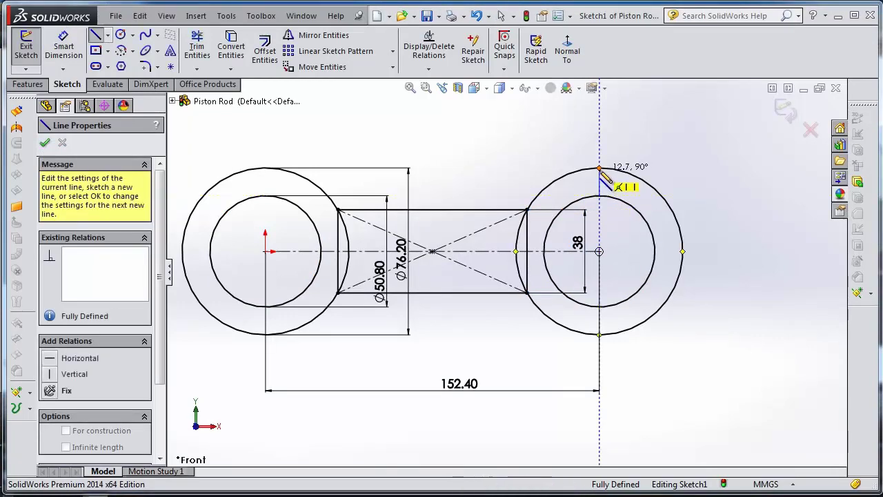
{"action": "key", "text": "Escape"}
{"action": "left_click", "coordinate": [96, 35]}
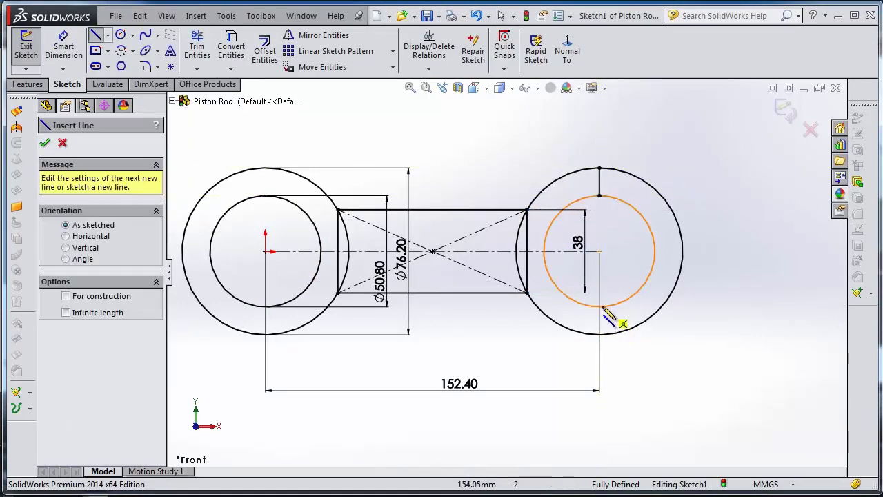
{"action": "left_click_drag", "start_coordinate": [599, 307], "coordinate": [599, 334]}
{"action": "key", "text": "Escape"}
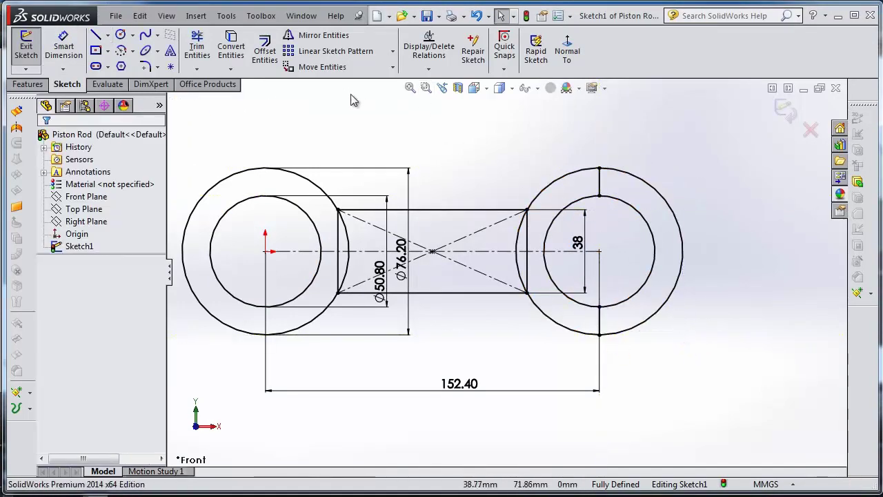
Step: Convert both vertical sides of the rectangle to construction geometry
{"action": "scroll", "coordinate": [355, 115], "scroll_direction": "down", "scroll_amount": 2}
{"action": "left_click", "coordinate": [197, 50]}
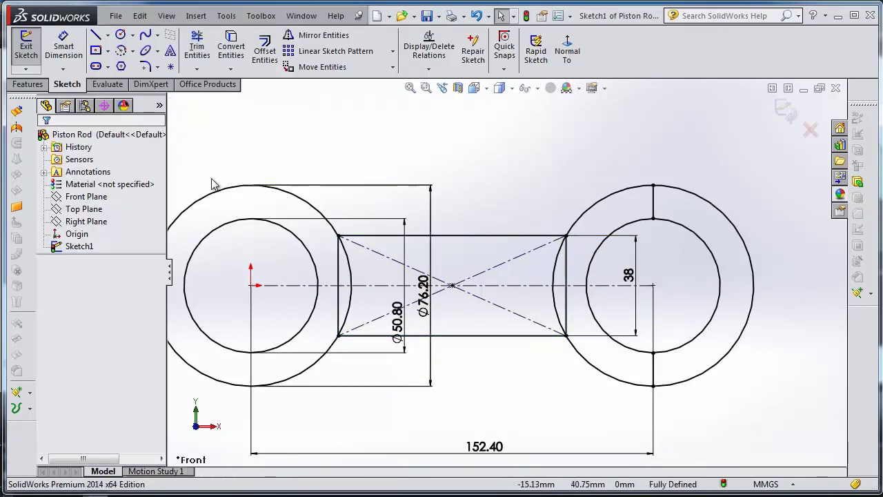
{"action": "left_click", "coordinate": [339, 262]}
{"action": "left_click", "coordinate": [395, 201]}
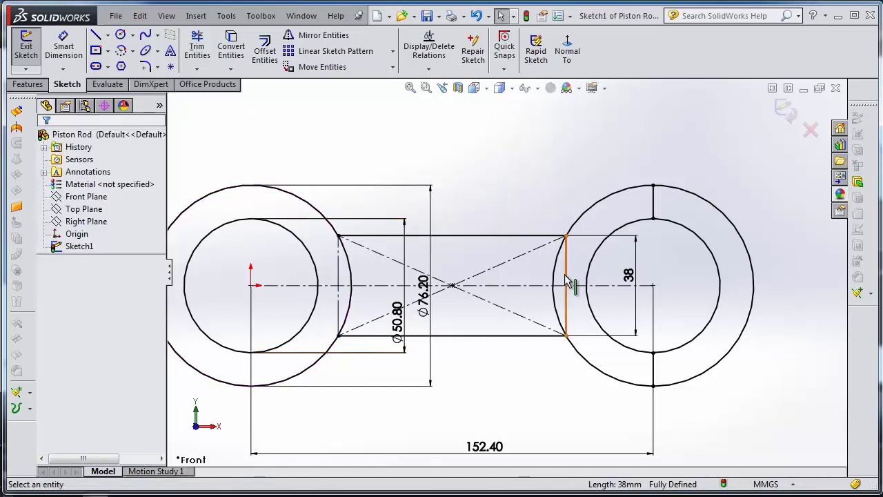
{"action": "left_click", "coordinate": [570, 276]}
{"action": "left_click", "coordinate": [625, 227]}
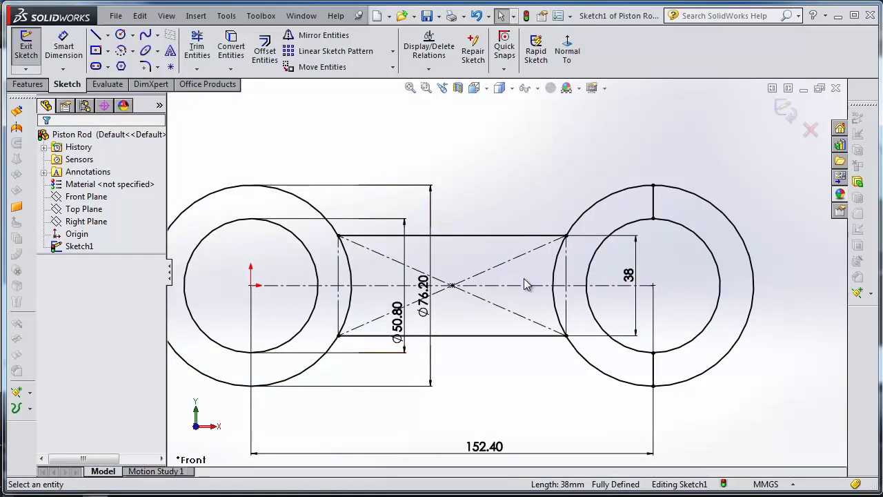
Step: Trim the right half of the right-hand circle pair and the outer-circle arcs between the rectangle's horizontal edges
{"action": "left_click", "coordinate": [196, 48]}
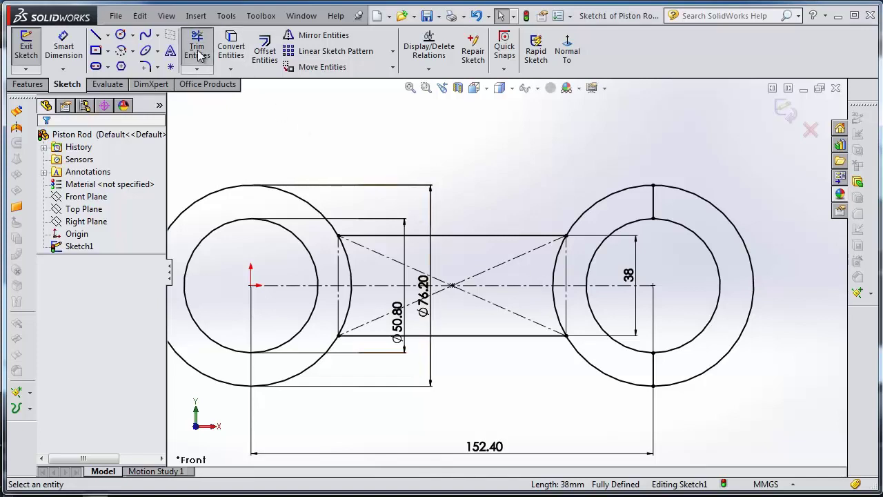
{"action": "left_click_drag", "start_coordinate": [725, 270], "coordinate": [752, 281]}
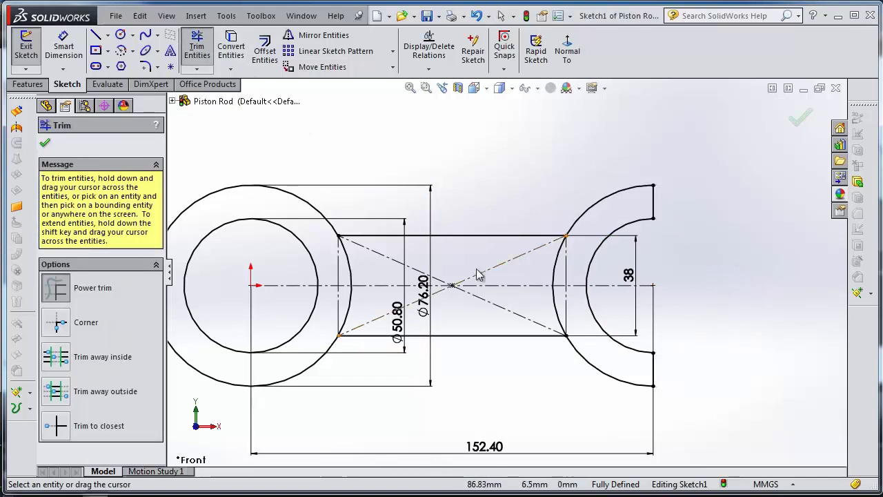
{"action": "left_click_drag", "start_coordinate": [348, 277], "coordinate": [358, 287]}
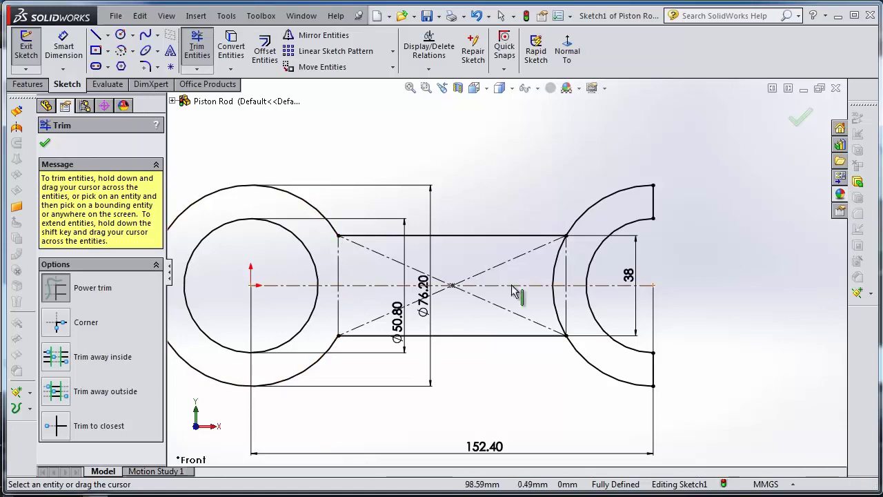
{"action": "key", "text": "z"}
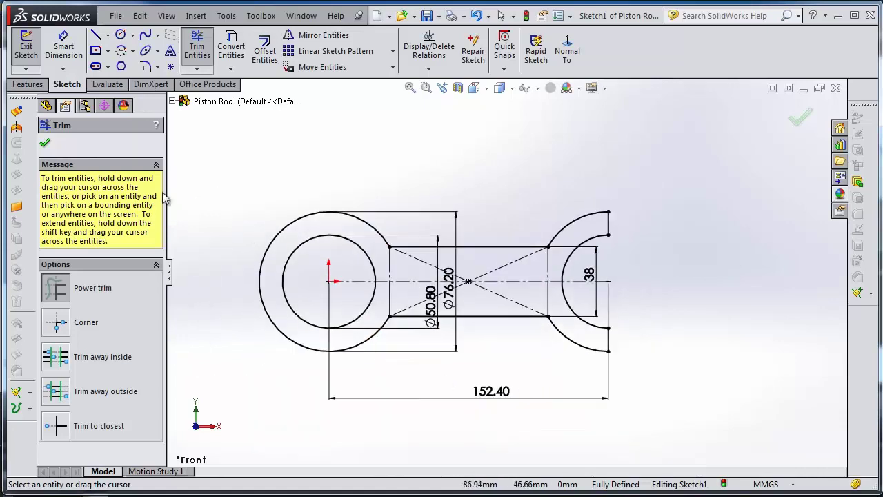
Step: Extrude the rod profile to a depth of 24 mm with the Mid Plane end condition
{"action": "left_click", "coordinate": [45, 143]}
{"action": "mouse_move", "coordinate": [511, 282]}
{"action": "middle_mouse_down"}
{"action": "mouse_move", "coordinate": [459, 145]}
{"action": "mouse_move", "coordinate": [499, 139]}
{"action": "middle_mouse_up"}
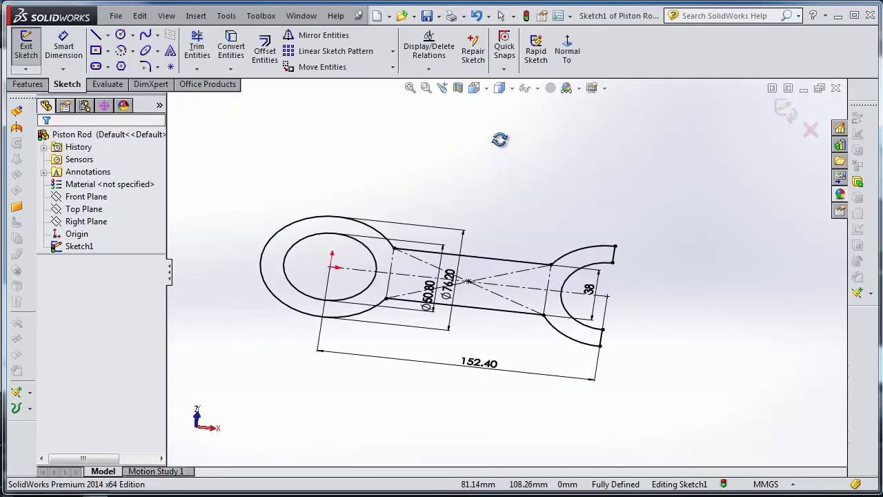
{"action": "left_click", "coordinate": [29, 85]}
{"action": "left_click", "coordinate": [33, 49]}
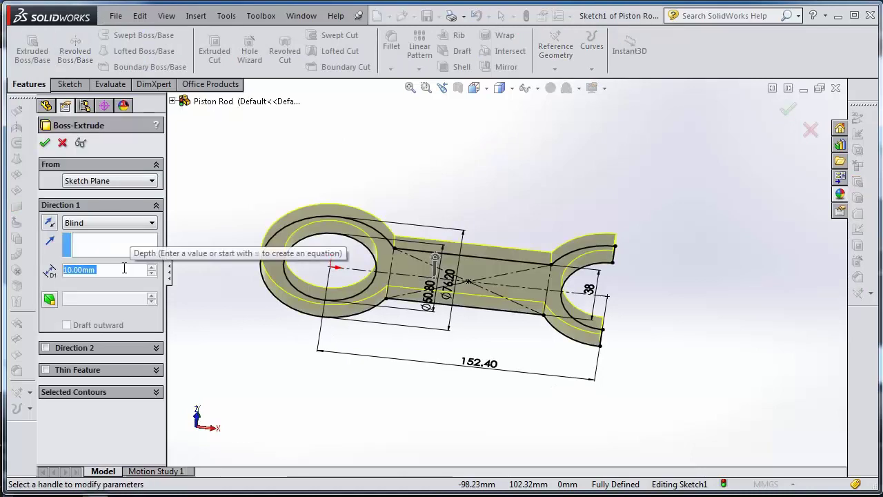
{"action": "type", "text": "34"}
{"action": "key", "text": "Return"}
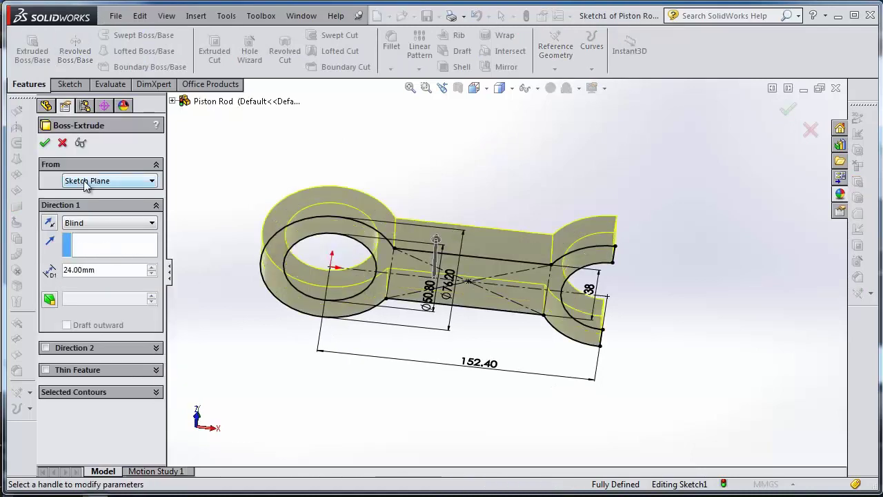
{"action": "left_click", "coordinate": [92, 222]}
{"action": "left_click", "coordinate": [110, 280]}
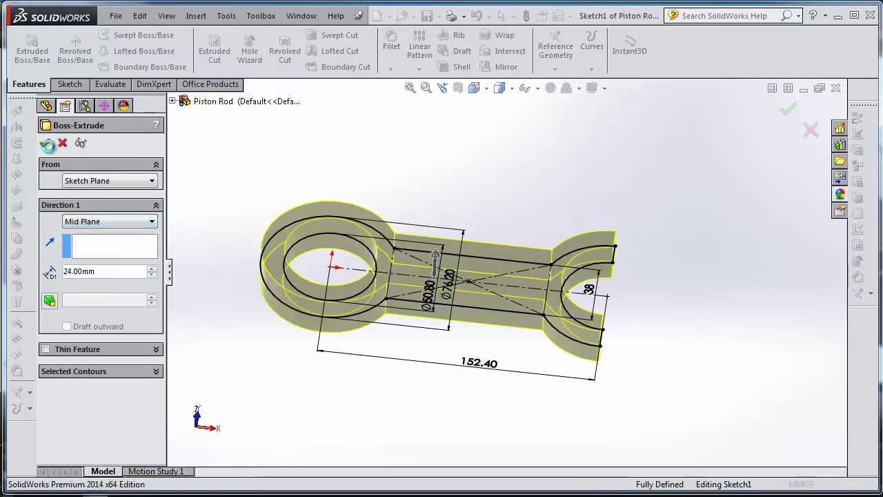
{"action": "left_click", "coordinate": [45, 143]}
Step: On a new Front Plane sketch, draw two origin-centred circles matching the ring's inner and outer edges, about 50.8 and 76.2 mm in diameter
{"action": "middle_click_drag", "start_coordinate": [657, 325], "coordinate": [506, 383]}
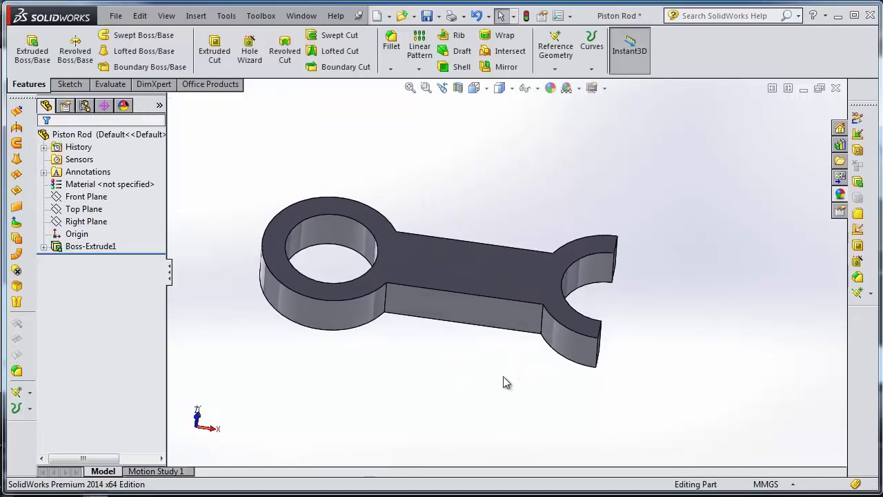
{"action": "left_click", "coordinate": [86, 196]}
{"action": "left_click", "coordinate": [110, 181]}
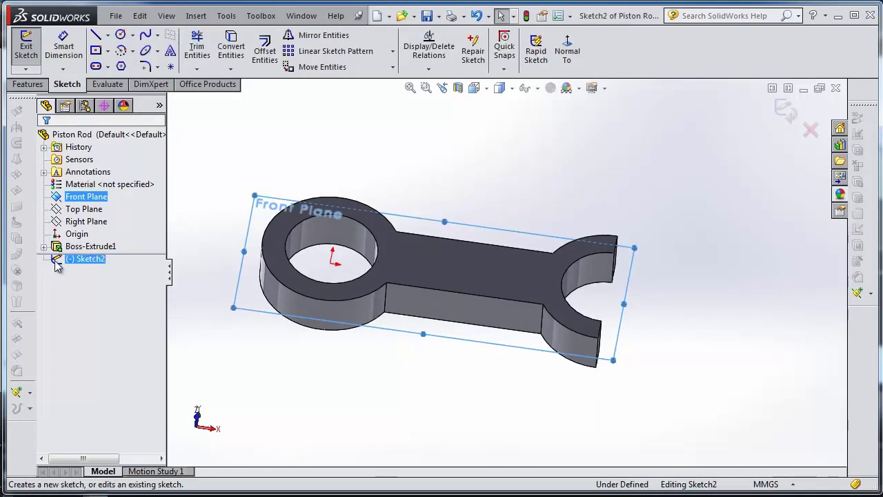
{"action": "scroll", "coordinate": [373, 240], "scroll_direction": "down", "scroll_amount": 5}
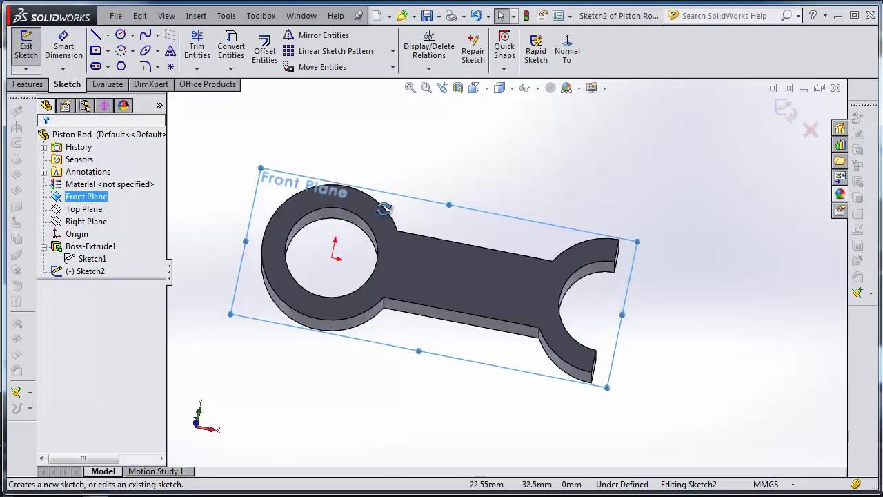
{"action": "left_click", "coordinate": [567, 50]}
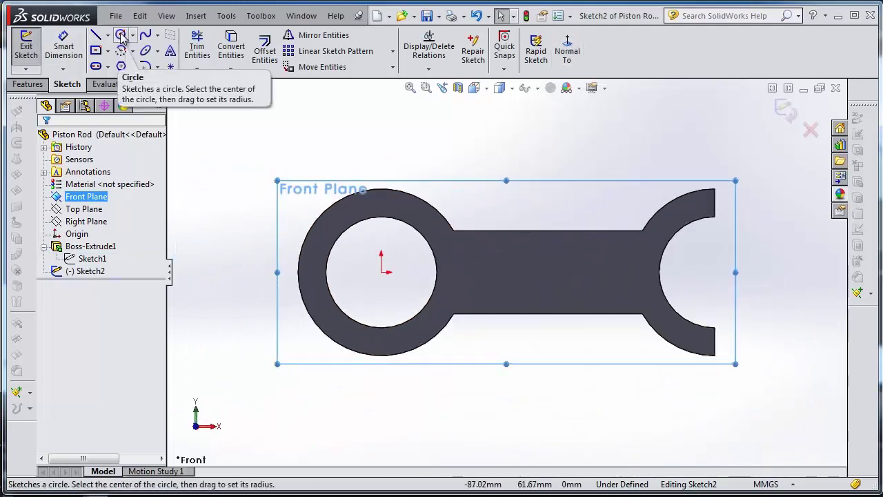
{"action": "left_click", "coordinate": [121, 36]}
{"action": "left_click", "coordinate": [381, 271]}
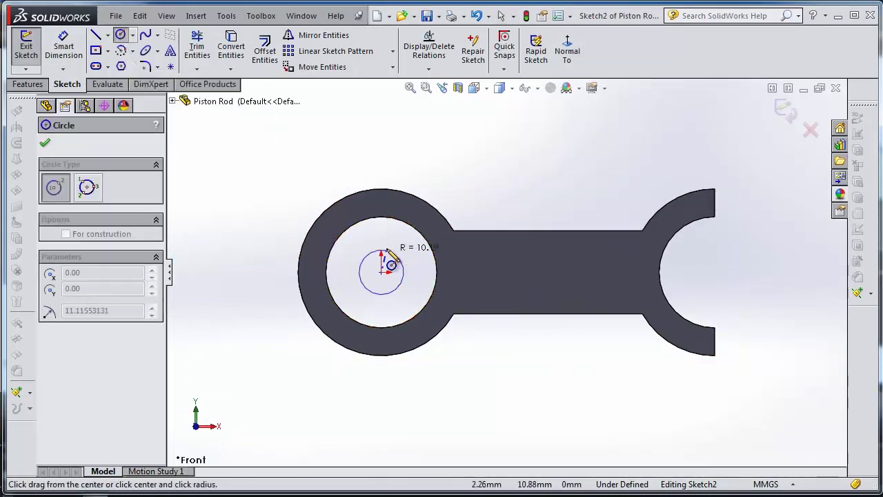
{"action": "left_click", "coordinate": [400, 223]}
{"action": "left_click", "coordinate": [381, 272]}
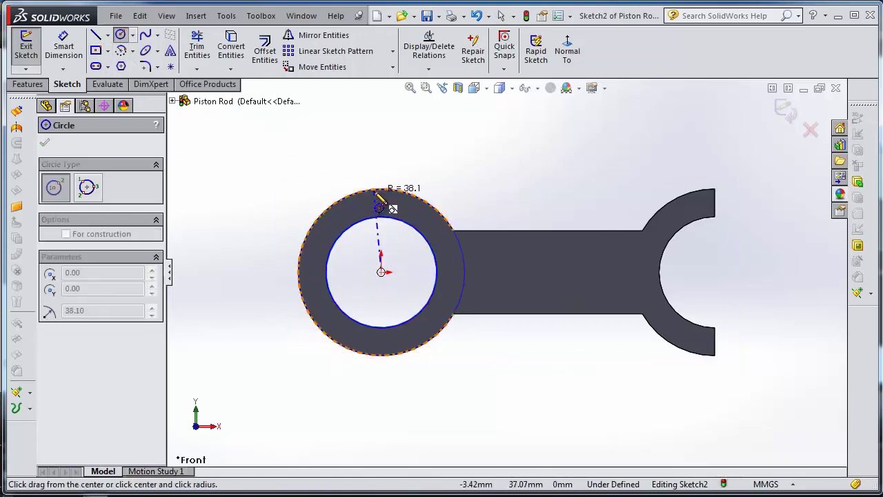
{"action": "left_click", "coordinate": [392, 191]}
{"action": "left_click", "coordinate": [254, 204]}
{"action": "key", "text": "Escape"}
Step: Add diameter dimensions to the inner and outer circles of the ring sketch
{"action": "scroll", "coordinate": [438, 223], "scroll_direction": "down", "scroll_amount": 3}
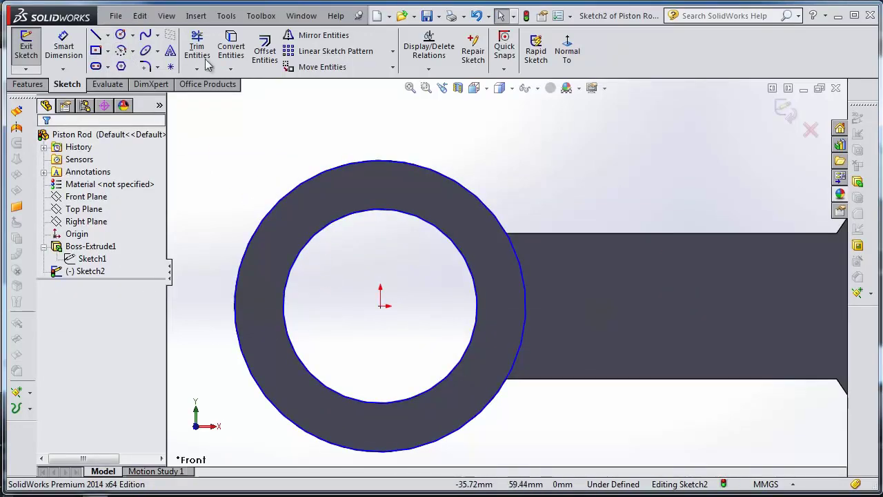
{"action": "left_click", "coordinate": [66, 48]}
{"action": "left_click", "coordinate": [423, 218]}
{"action": "left_click", "coordinate": [543, 193]}
{"action": "key", "text": "Return"}
{"action": "left_click", "coordinate": [489, 197]}
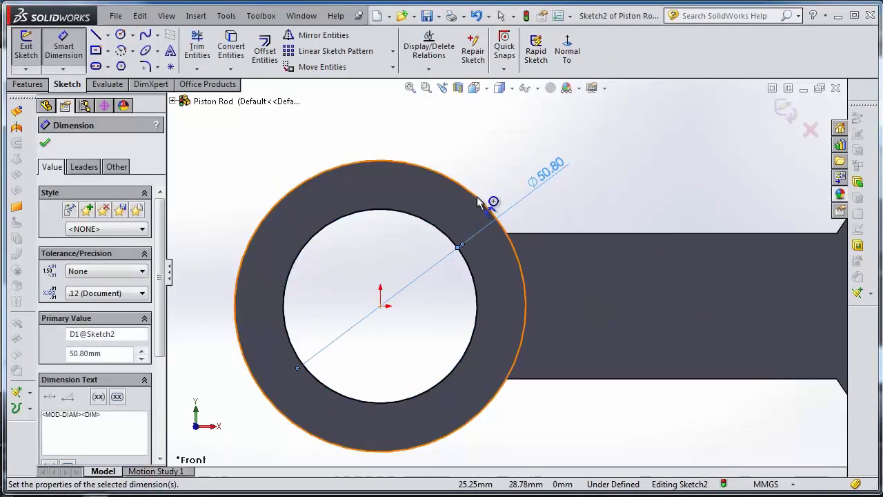
{"action": "left_click", "coordinate": [514, 164]}
{"action": "key", "text": "Return"}
Step: Extrude the two-circle ring sketch 31.75 mm with the Mid Plane end condition, merged with the rod
{"action": "middle_click_drag", "start_coordinate": [331, 161], "coordinate": [365, 203]}
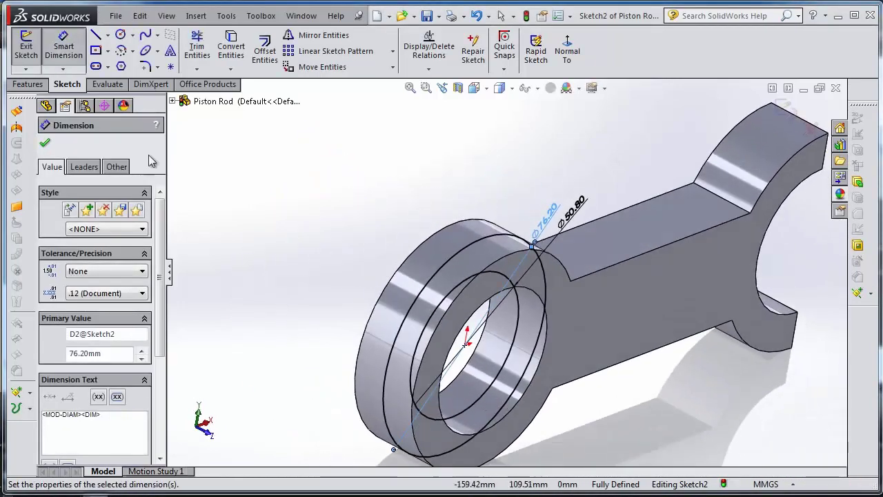
{"action": "left_click", "coordinate": [27, 84]}
{"action": "left_click", "coordinate": [31, 50]}
{"action": "left_click", "coordinate": [107, 223]}
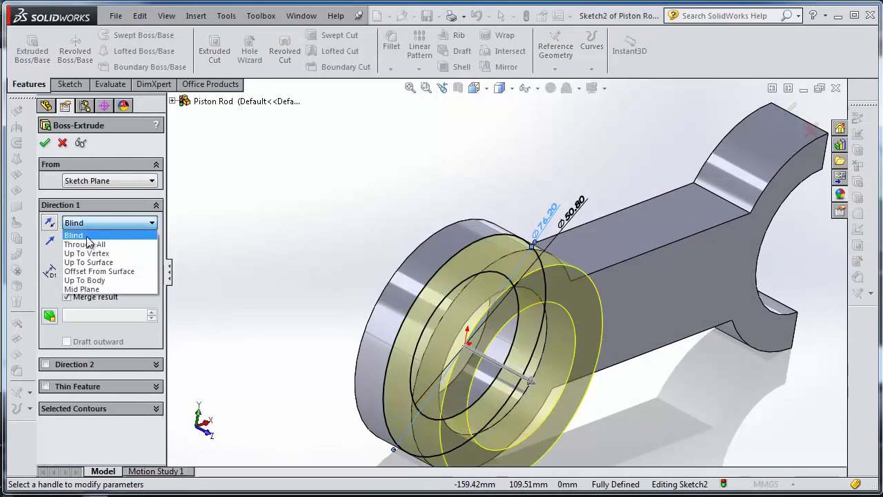
{"action": "left_click", "coordinate": [93, 293]}
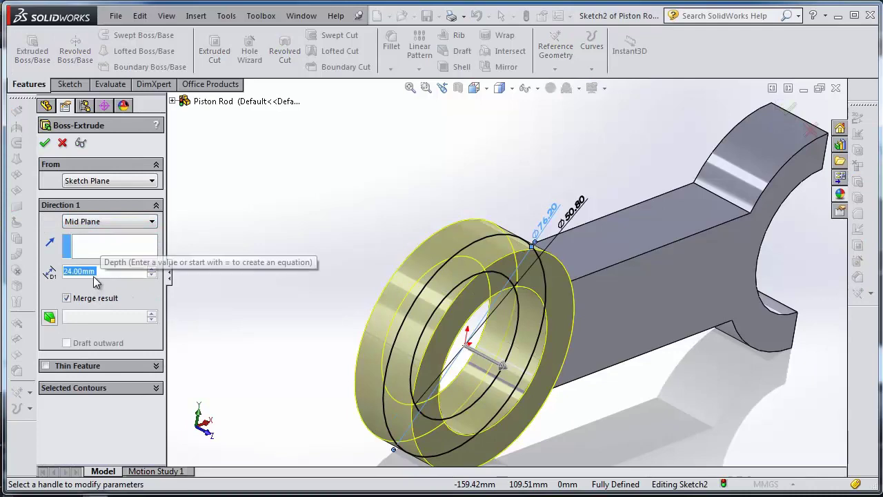
{"action": "type", "text": "31.75"}
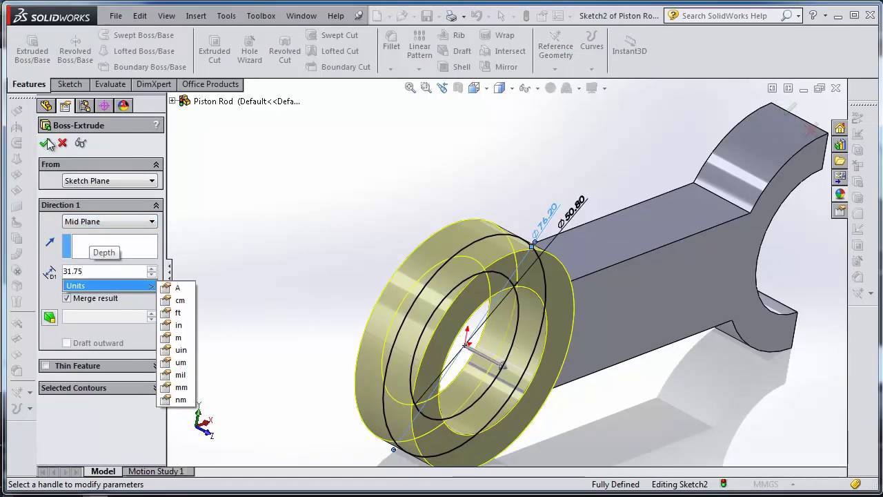
{"action": "left_click", "coordinate": [49, 144]}
{"action": "left_click", "coordinate": [44, 143]}
Step: Sketch a circle about 19.5 mm in diameter on the half ring's lower end face, centred on the midpoint of its outer edge
{"action": "middle_click_drag", "start_coordinate": [302, 243], "coordinate": [263, 231]}
{"action": "scroll", "coordinate": [480, 233], "scroll_direction": "up", "scroll_amount": 3}
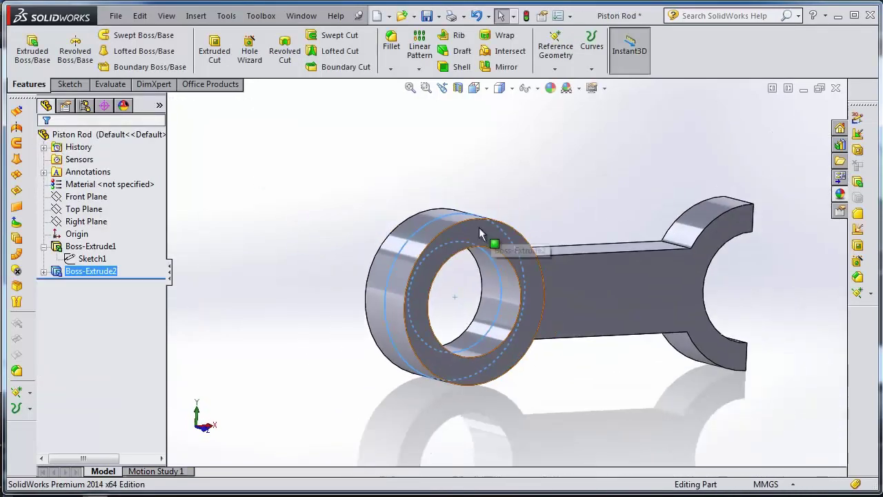
{"action": "middle_click_drag", "start_coordinate": [481, 211], "coordinate": [443, 231]}
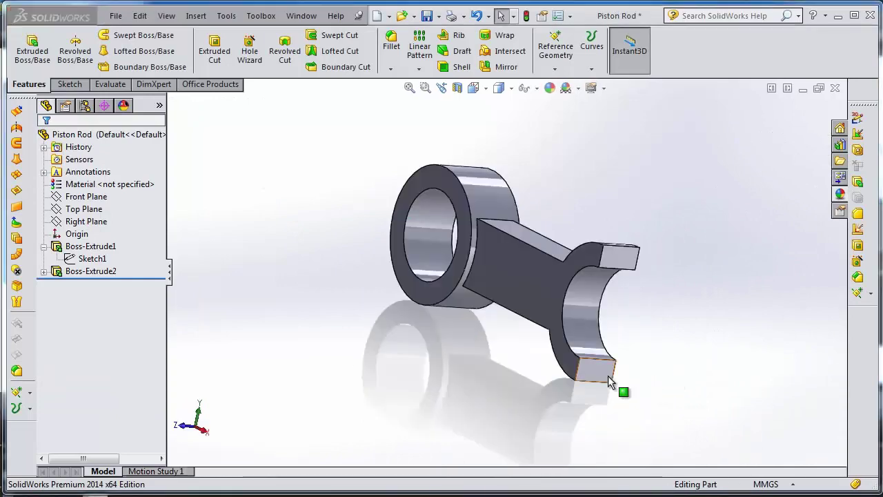
{"action": "scroll", "coordinate": [602, 368], "scroll_direction": "down", "scroll_amount": 5}
{"action": "left_click", "coordinate": [579, 337]}
{"action": "left_click", "coordinate": [611, 297]}
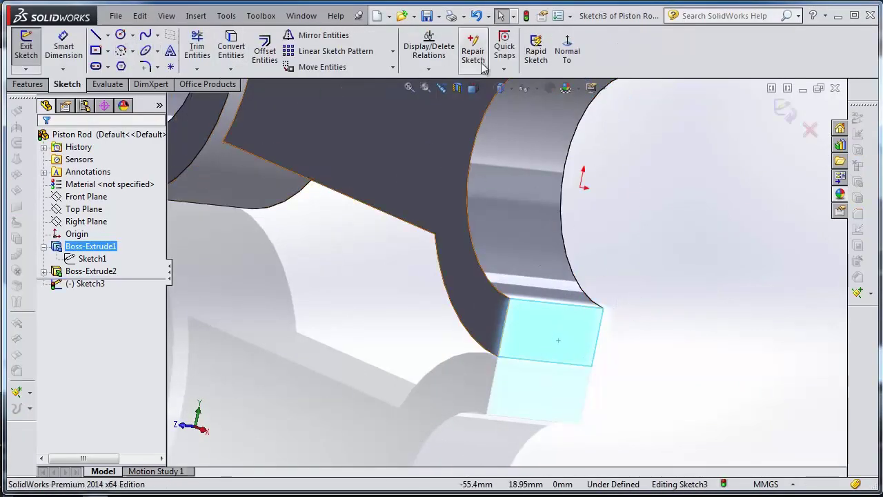
{"action": "left_click", "coordinate": [567, 54]}
{"action": "left_click", "coordinate": [120, 35]}
{"action": "scroll", "coordinate": [605, 426], "scroll_direction": "down", "scroll_amount": 2}
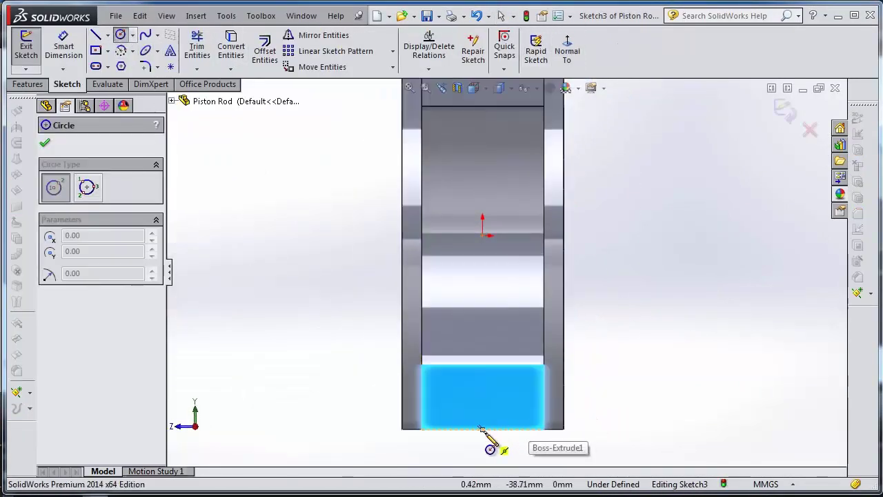
{"action": "left_click", "coordinate": [483, 429]}
{"action": "left_click", "coordinate": [483, 378]}
Step: Set the diameter of the circle on the half ring's end face to 19 mm
{"action": "left_click", "coordinate": [64, 44]}
{"action": "scroll", "coordinate": [505, 273], "scroll_direction": "up", "scroll_amount": 2}
{"action": "left_click", "coordinate": [516, 341]}
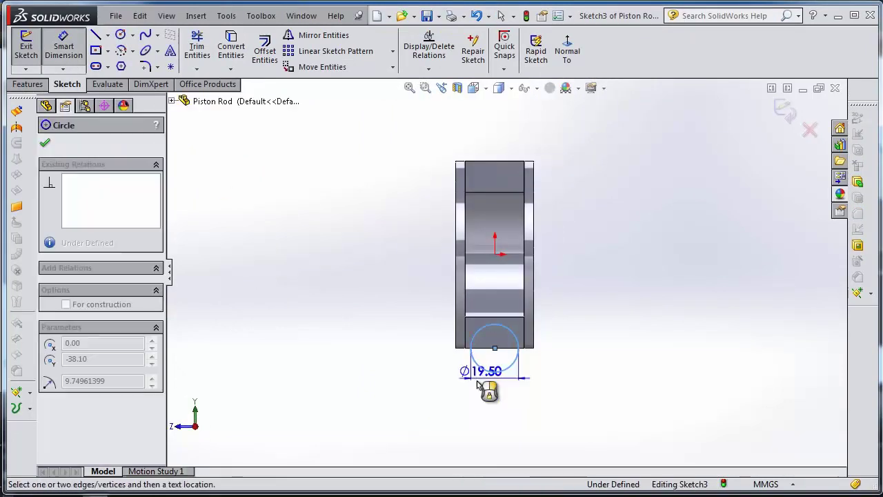
{"action": "left_click", "coordinate": [464, 379]}
{"action": "type", "text": "19"}
{"action": "key", "text": "Return"}
Step: Extrude the 19 mm circle 25.4 mm in the reversed direction, back along the half ring towards the shank side
{"action": "middle_click_drag", "start_coordinate": [207, 178], "coordinate": [362, 200]}
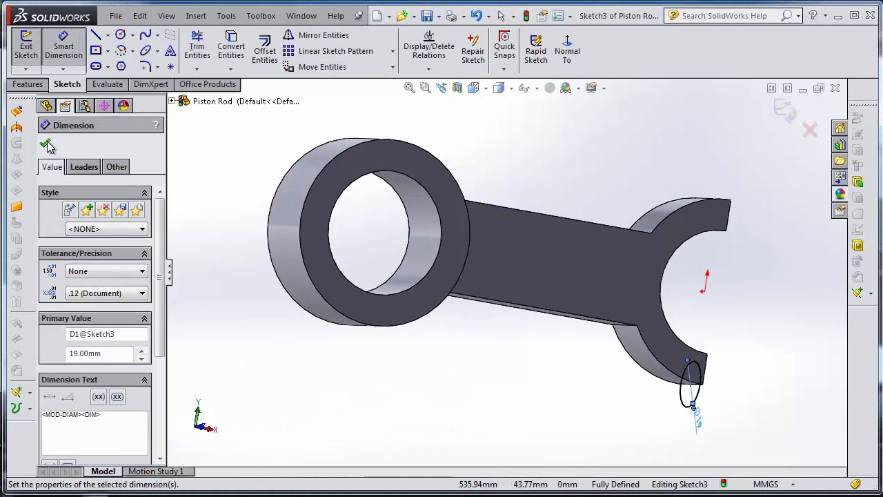
{"action": "left_click", "coordinate": [47, 143]}
{"action": "left_click", "coordinate": [27, 84]}
{"action": "left_click", "coordinate": [32, 48]}
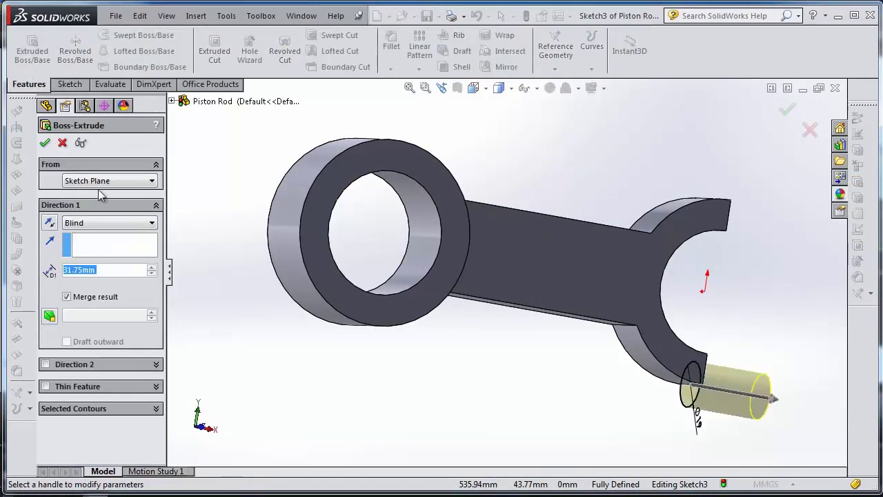
{"action": "type", "text": "25.4"}
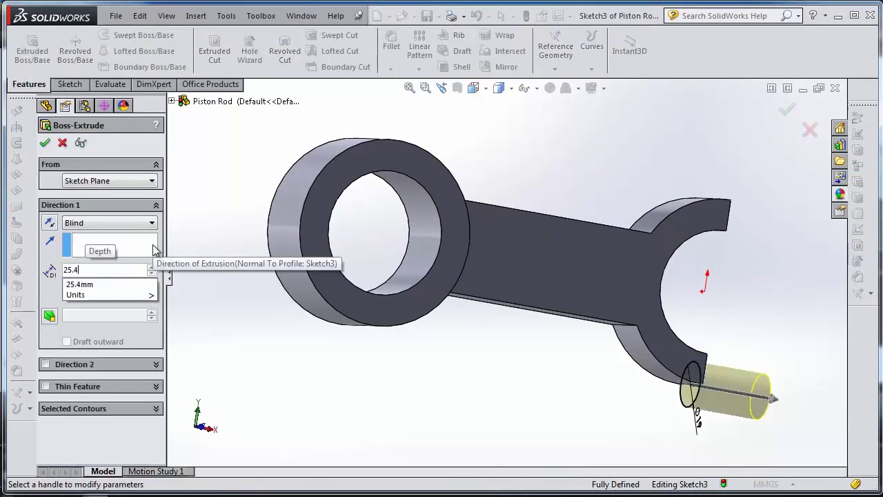
{"action": "key", "text": "Return"}
{"action": "left_click", "coordinate": [49, 222]}
{"action": "middle_click_drag", "start_coordinate": [276, 290], "coordinate": [433, 329]}
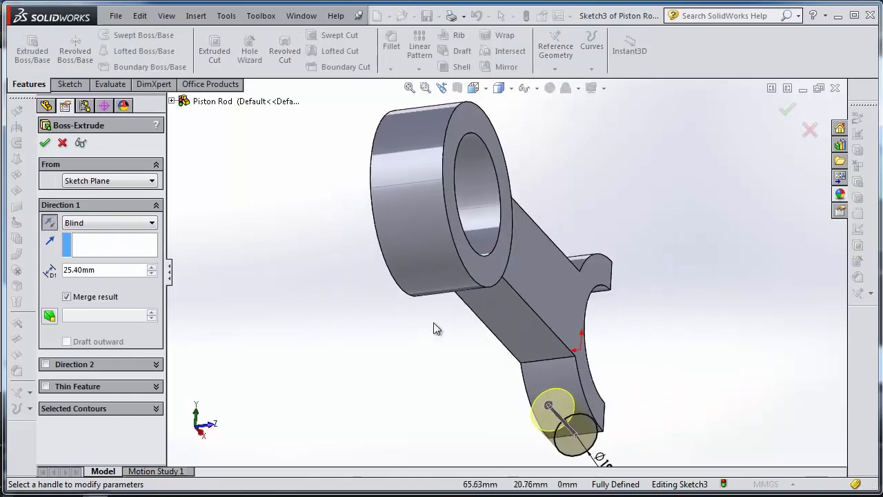
{"action": "left_click", "coordinate": [45, 143]}
Step: Sketch a concentric circle about 7 mm in diameter on the end face of the cylindrical boss
{"action": "left_click", "coordinate": [560, 407]}
{"action": "left_click", "coordinate": [619, 367]}
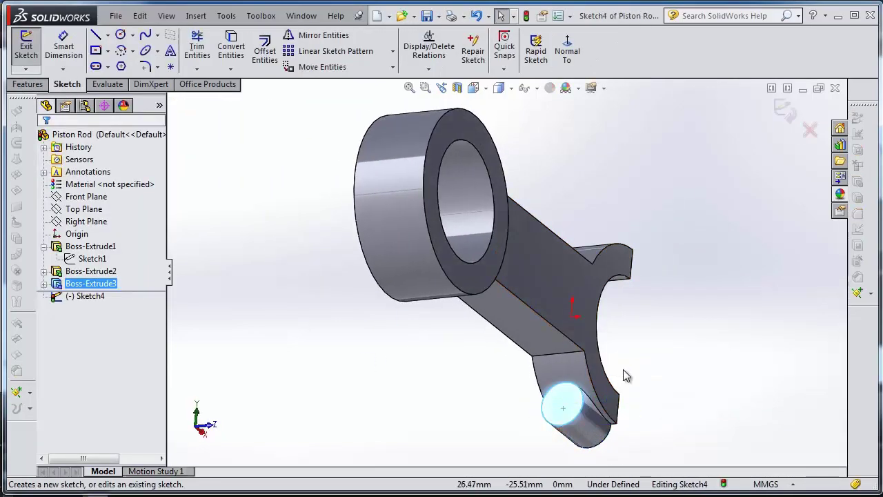
{"action": "left_click", "coordinate": [119, 36]}
{"action": "scroll", "coordinate": [607, 373], "scroll_direction": "down", "scroll_amount": 3}
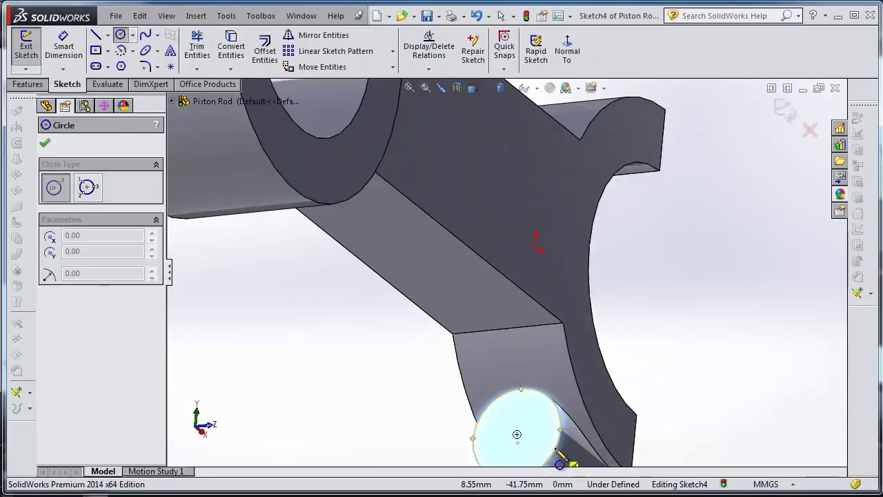
{"action": "left_click_drag", "start_coordinate": [517, 435], "coordinate": [531, 426]}
Step: Set the diameter of the concentric circle on the boss to 9 mm
{"action": "left_click", "coordinate": [63, 47]}
{"action": "left_click", "coordinate": [530, 423]}
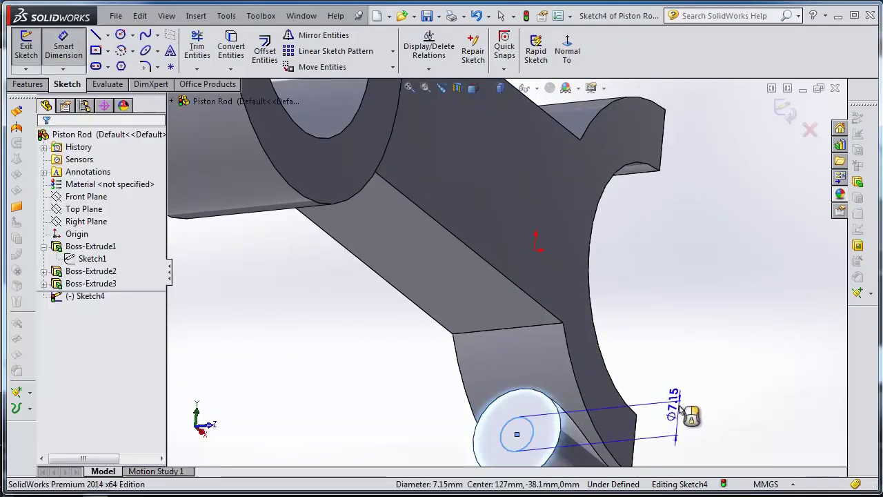
{"action": "left_click", "coordinate": [712, 407]}
{"action": "type", "text": "9"}
{"action": "key", "text": "Return"}
Step: Cut the 9 mm circle through the boss with a blind depth of 32.40 mm
{"action": "left_click", "coordinate": [34, 88]}
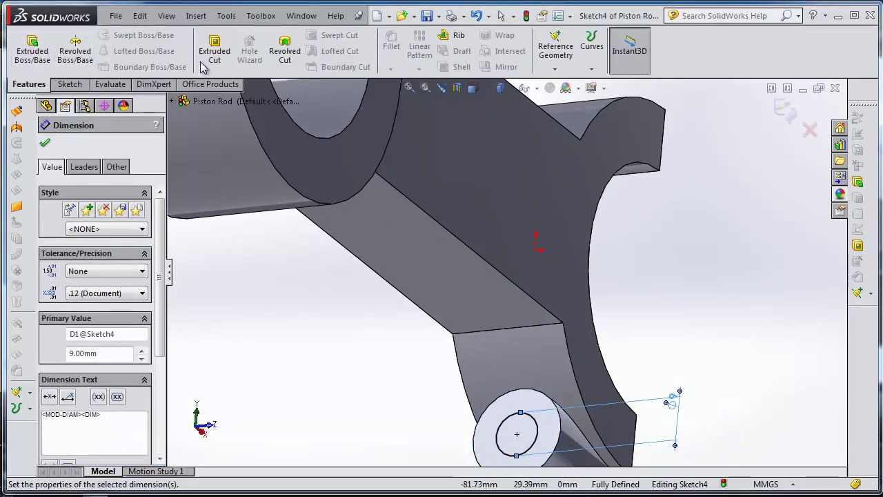
{"action": "left_click", "coordinate": [213, 55]}
{"action": "scroll", "coordinate": [662, 413], "scroll_direction": "up", "scroll_amount": 2}
{"action": "middle_click_drag", "start_coordinate": [610, 402], "coordinate": [596, 385]}
{"action": "left_click_drag", "start_coordinate": [583, 406], "coordinate": [596, 414]}
{"action": "left_click", "coordinate": [45, 143]}
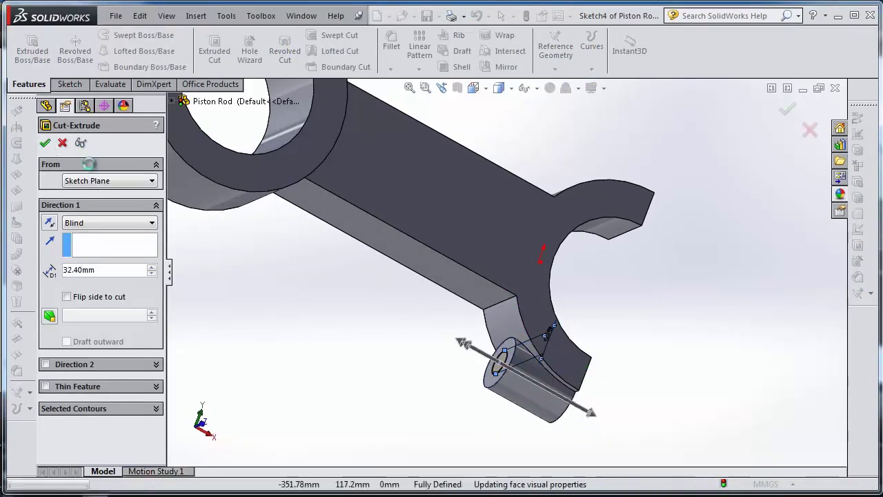
Step: Mirror the cylindrical boss and its bolt-hole cut about the Top Plane to the other end of the half ring
{"action": "middle_click_drag", "start_coordinate": [476, 359], "coordinate": [351, 432]}
{"action": "scroll", "coordinate": [433, 353], "scroll_direction": "up", "scroll_amount": 3}
{"action": "left_click", "coordinate": [83, 209]}
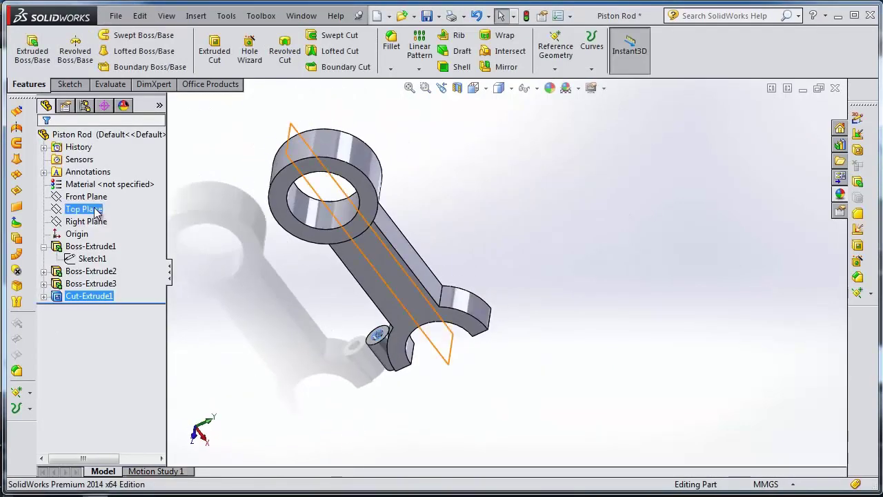
{"action": "left_click", "coordinate": [419, 69]}
{"action": "left_click", "coordinate": [483, 108]}
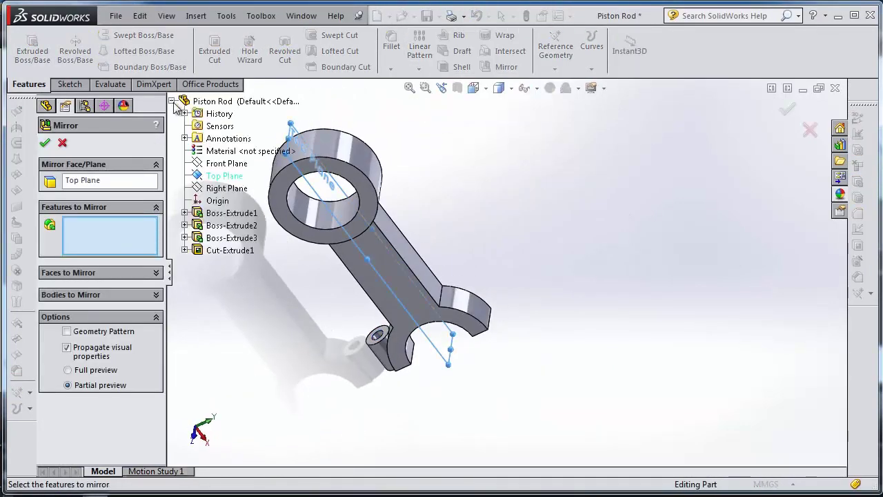
{"action": "left_click", "coordinate": [223, 237]}
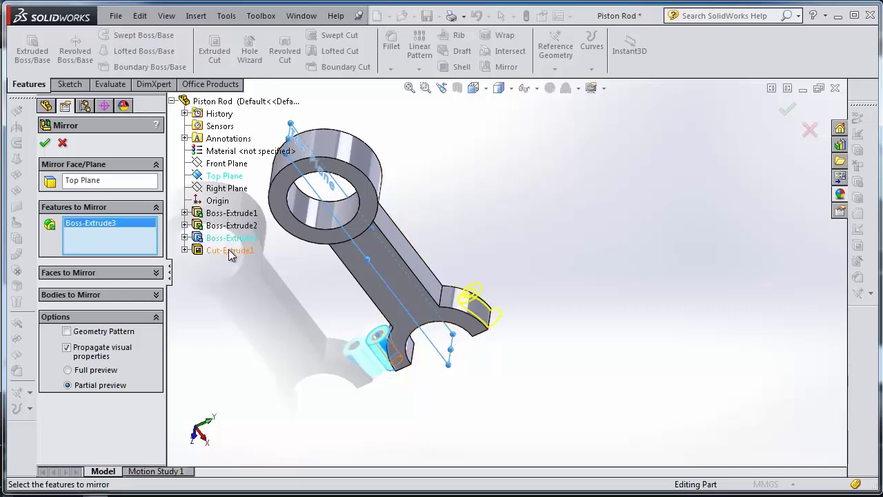
{"action": "left_click", "coordinate": [227, 252]}
{"action": "left_click", "coordinate": [44, 142]}
Step: Start a sketch on the shank's flat face and draw a centre rectangle about 86 mm long along the shank
{"action": "middle_click_drag", "start_coordinate": [455, 258], "coordinate": [456, 100]}
{"action": "middle_click_drag", "start_coordinate": [579, 345], "coordinate": [552, 242]}
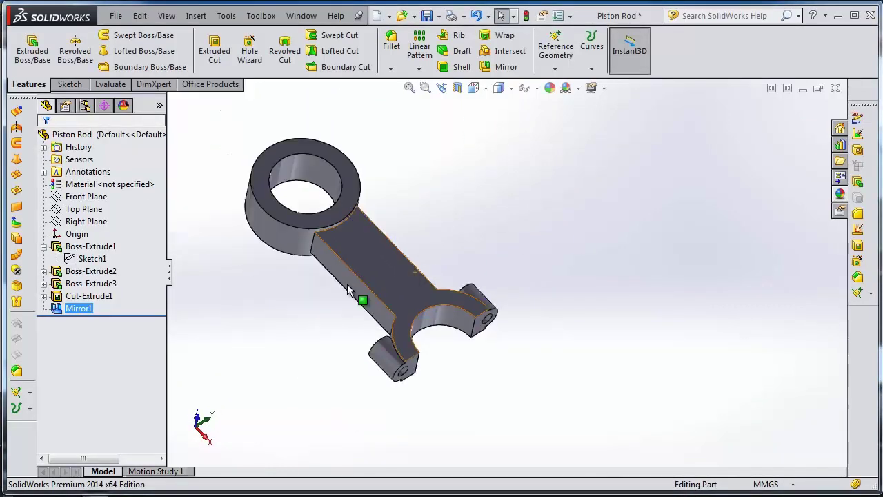
{"action": "scroll", "coordinate": [348, 284], "scroll_direction": "down", "scroll_amount": 4}
{"action": "left_click", "coordinate": [447, 283]}
{"action": "left_click", "coordinate": [500, 241]}
{"action": "left_click", "coordinate": [567, 50]}
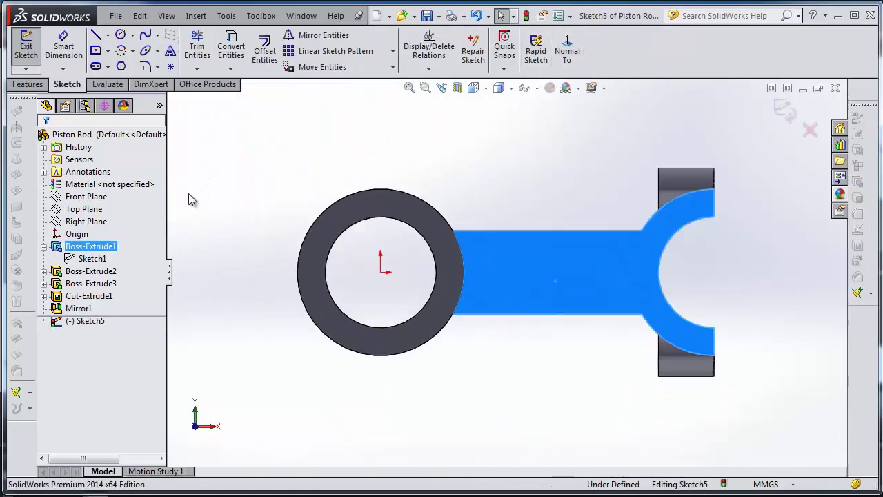
{"action": "left_click", "coordinate": [97, 54]}
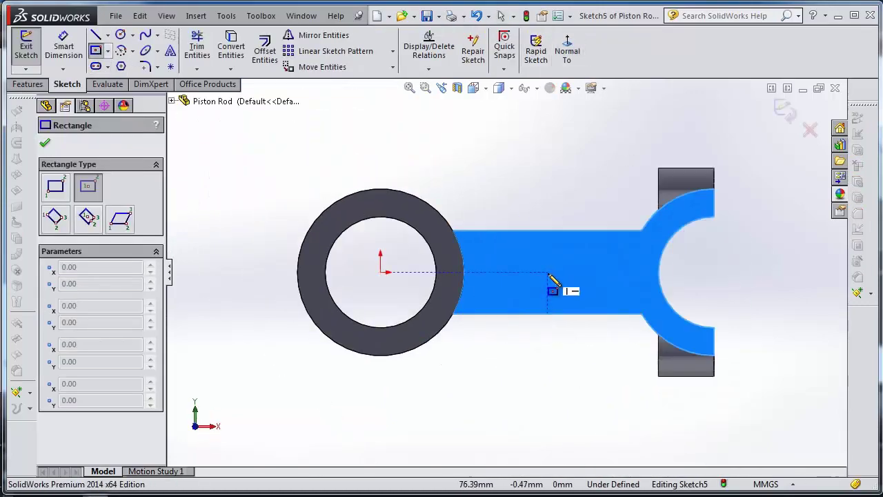
{"action": "left_click", "coordinate": [547, 272]}
{"action": "left_click", "coordinate": [452, 246]}
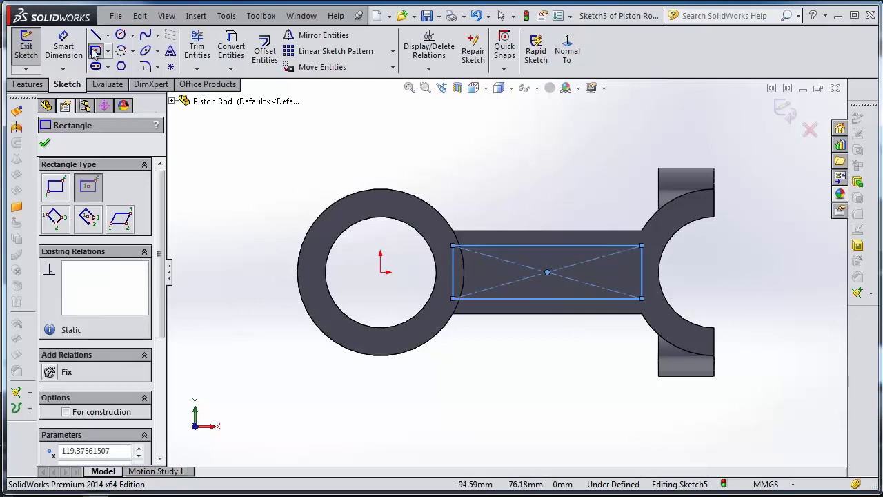
Step: Dimension the gap between the rectangle's upper line and the shank's upper edge to 8 mm
{"action": "left_click", "coordinate": [64, 47]}
{"action": "left_click", "coordinate": [543, 246]}
{"action": "left_click", "coordinate": [545, 231]}
{"action": "left_click", "coordinate": [720, 249]}
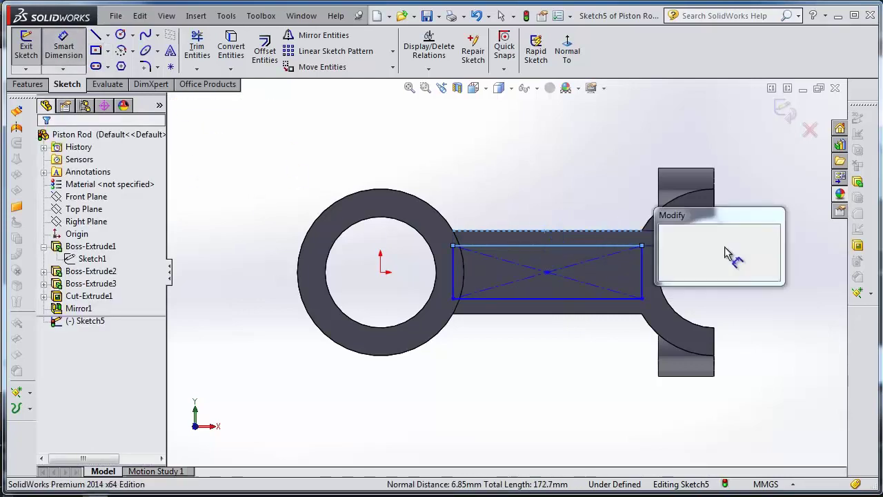
{"action": "type", "text": "8.00mm"}
{"action": "key", "text": "Return"}
{"action": "scroll", "coordinate": [684, 305], "scroll_direction": "down", "scroll_amount": 2}
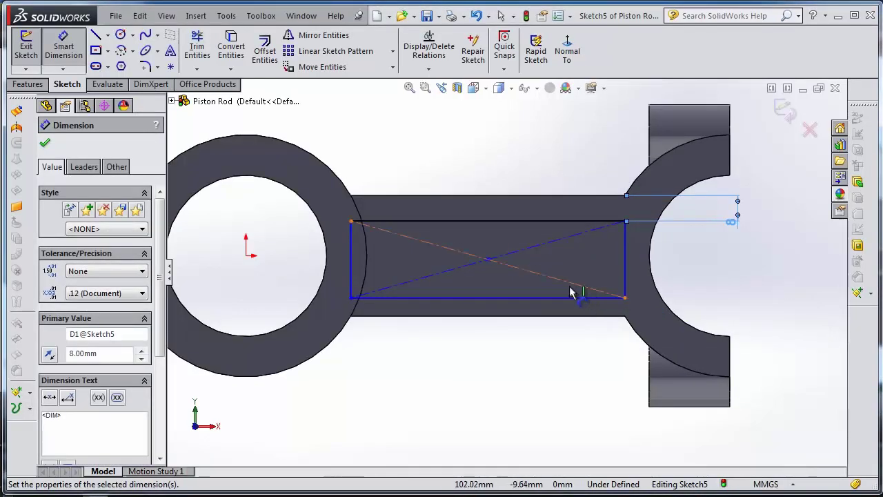
Step: Set the rectangle's length to 78 mm
{"action": "left_click", "coordinate": [530, 301]}
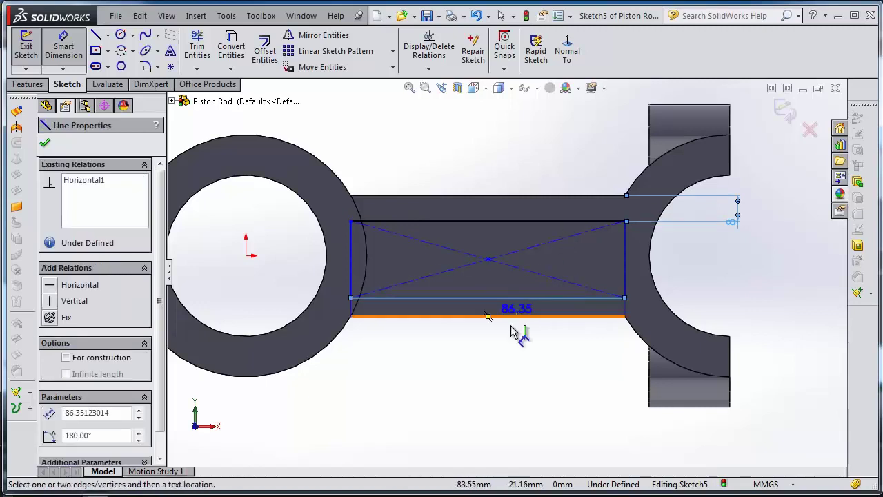
{"action": "left_click", "coordinate": [517, 371]}
{"action": "type", "text": "78"}
{"action": "key", "text": "Return"}
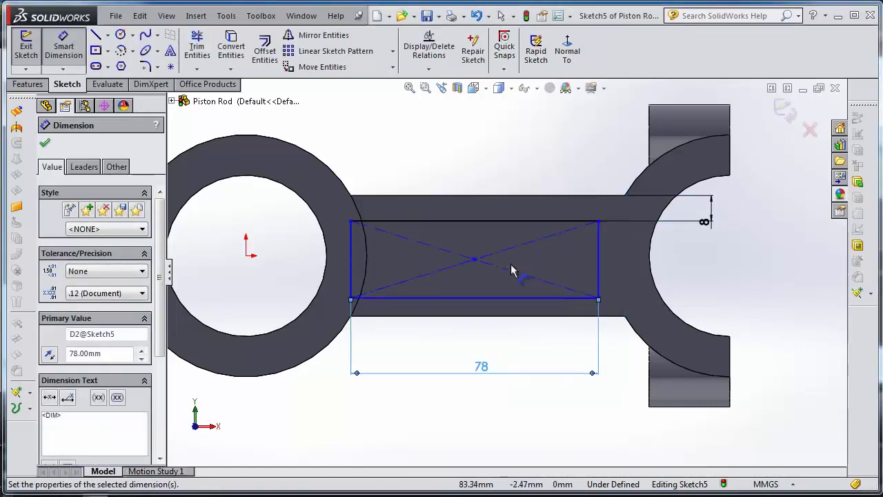
{"action": "key", "text": "Escape"}
Step: Try to make the rectangle's upper ring-side corner coincident with the ring's edge on the shank face
{"action": "scroll", "coordinate": [416, 220], "scroll_direction": "down", "scroll_amount": 2}
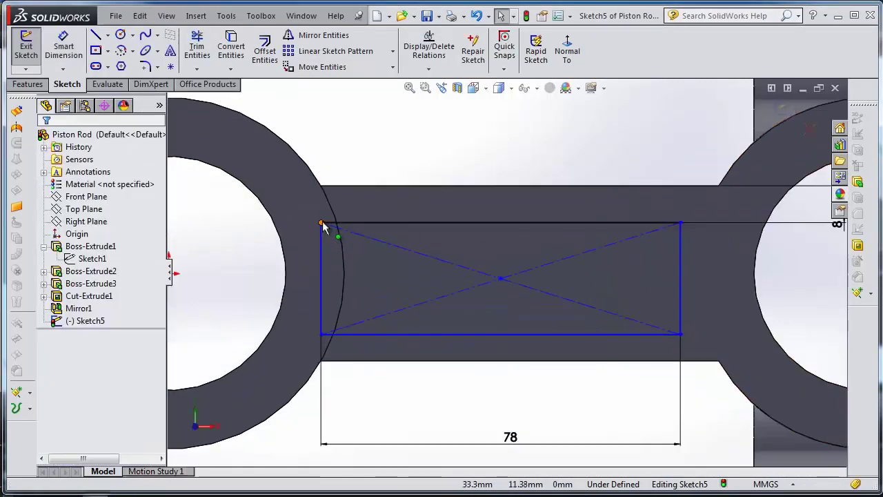
{"action": "left_click", "coordinate": [322, 223]}
{"action": "left_click", "coordinate": [339, 232], "text": "ctrl"}
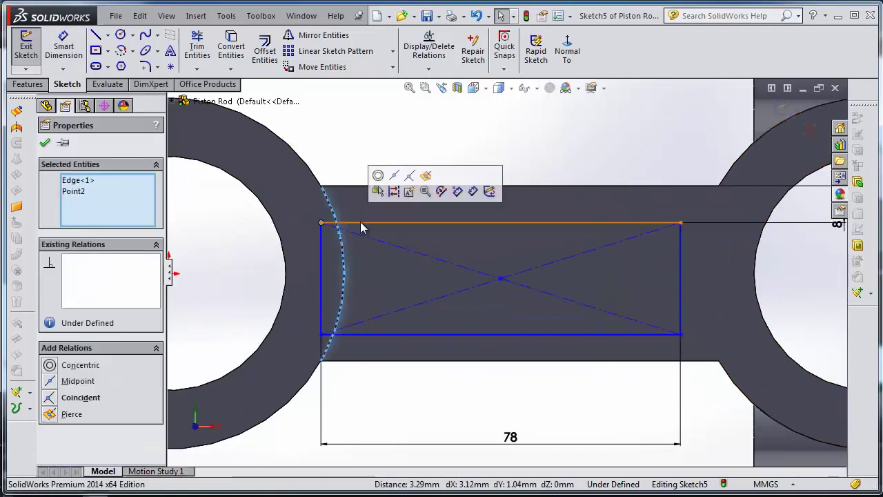
{"action": "left_click", "coordinate": [408, 181]}
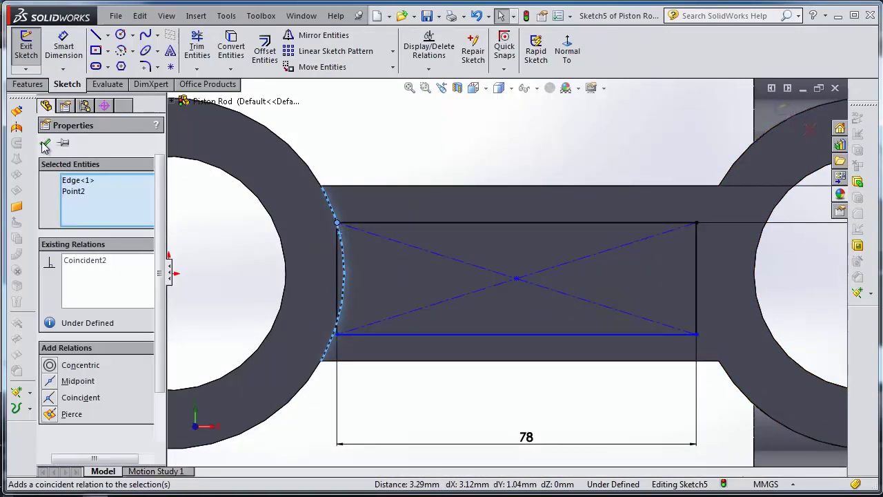
{"action": "left_click", "coordinate": [491, 402]}
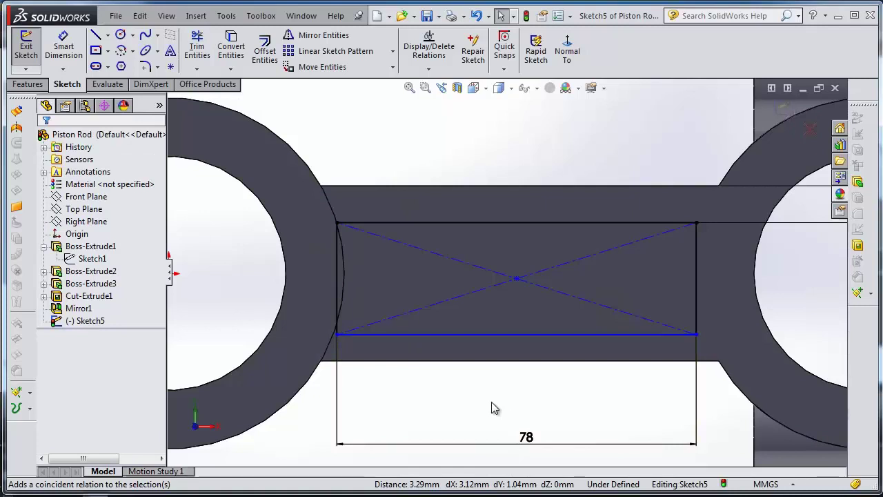
{"action": "key", "text": "ctrl+z"}
{"action": "scroll", "coordinate": [463, 276], "scroll_direction": "up", "scroll_amount": 1}
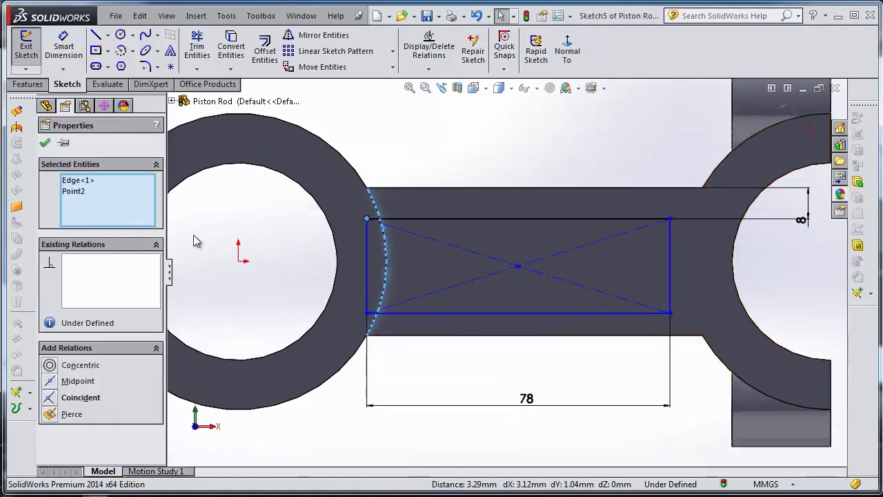
Step: Add a horizontal relation between the rectangle's centre point and the origin
{"action": "right_click", "coordinate": [130, 199]}
{"action": "left_click", "coordinate": [160, 209]}
{"action": "left_click", "coordinate": [518, 265]}
{"action": "left_click", "coordinate": [238, 261], "text": "ctrl"}
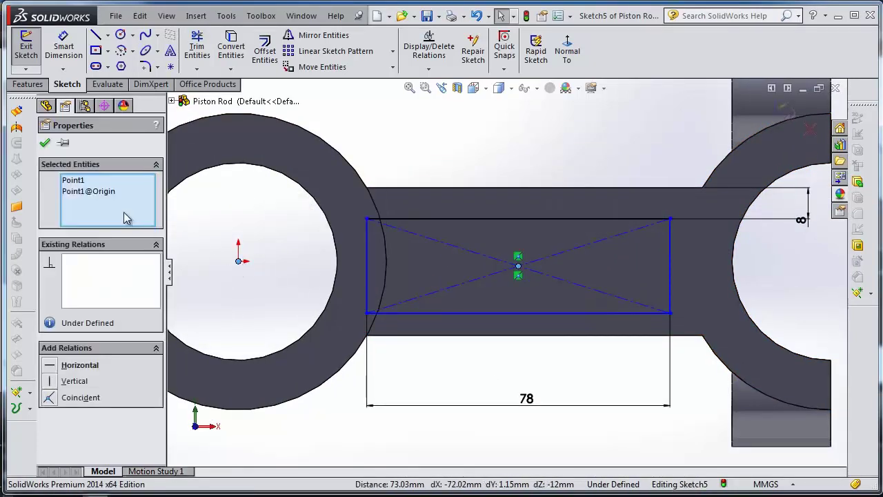
{"action": "left_click", "coordinate": [80, 365]}
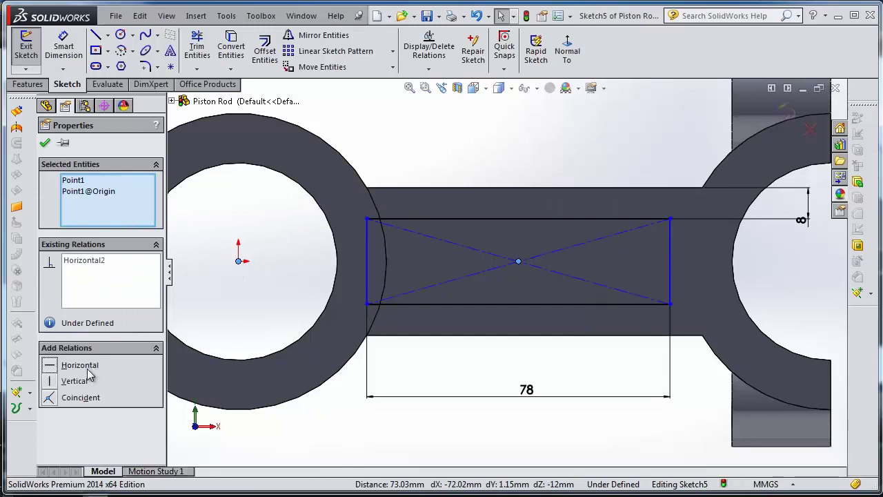
Step: Delete the horizontal relation from the rectangle's lower line
{"action": "left_click", "coordinate": [587, 305]}
{"action": "right_click", "coordinate": [130, 200]}
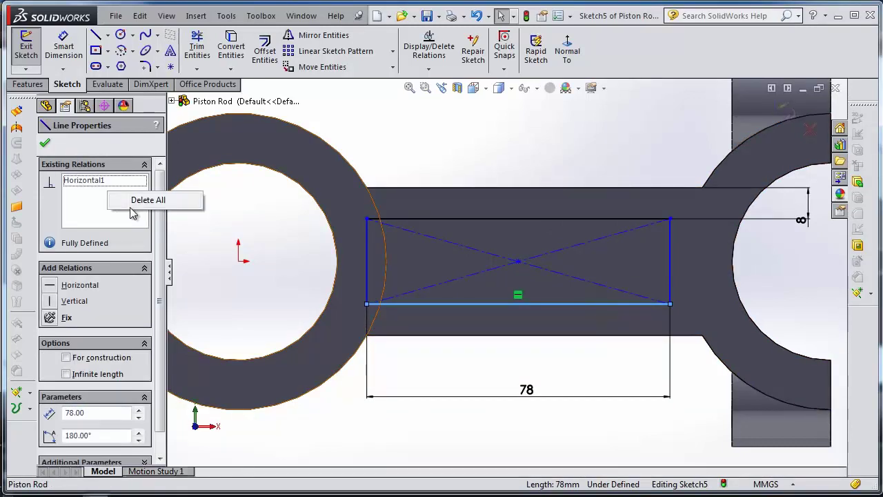
{"action": "left_click", "coordinate": [148, 200]}
{"action": "left_click", "coordinate": [63, 47]}
{"action": "left_click", "coordinate": [584, 304]}
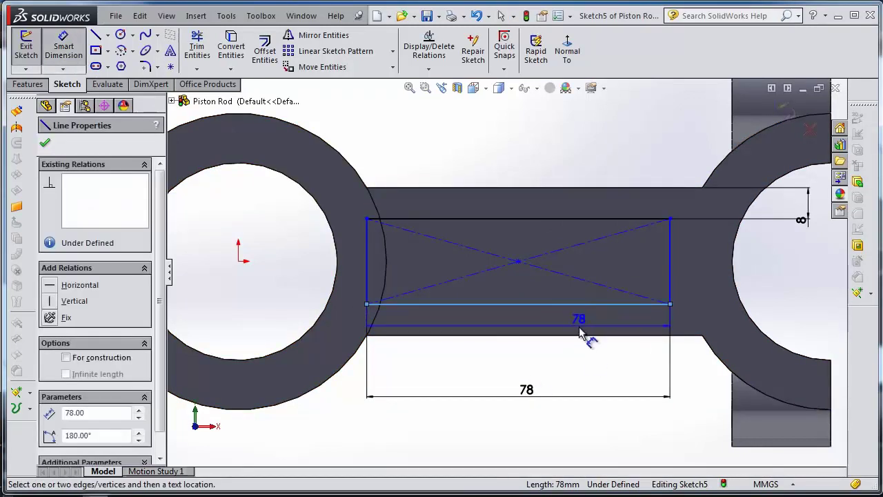
{"action": "left_click", "coordinate": [584, 338]}
{"action": "left_click", "coordinate": [601, 317]}
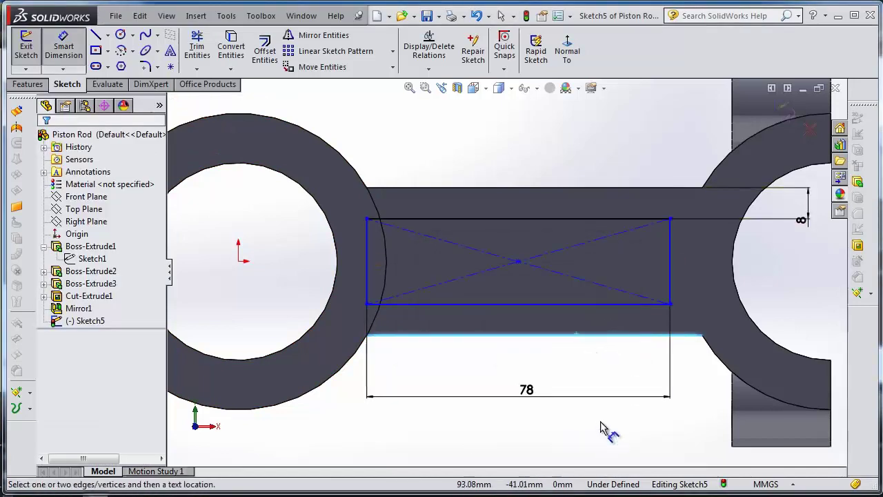
Step: Make the rectangle's upper ring-side corner coincident with the ring's outer circular edge
{"action": "mouse_move", "coordinate": [600, 428]}
{"action": "middle_mouse_down"}
{"action": "mouse_move", "coordinate": [601, 356]}
{"action": "mouse_move", "coordinate": [552, 299]}
{"action": "mouse_move", "coordinate": [587, 314]}
{"action": "middle_mouse_up"}
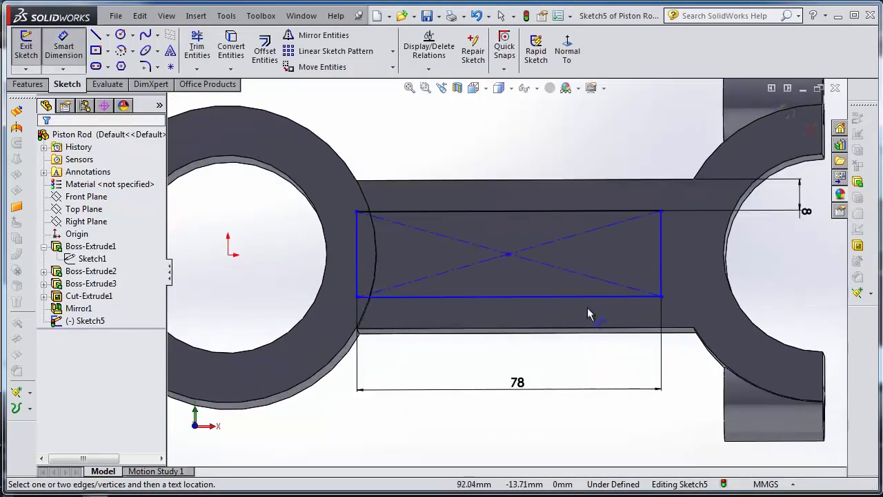
{"action": "left_click", "coordinate": [357, 213]}
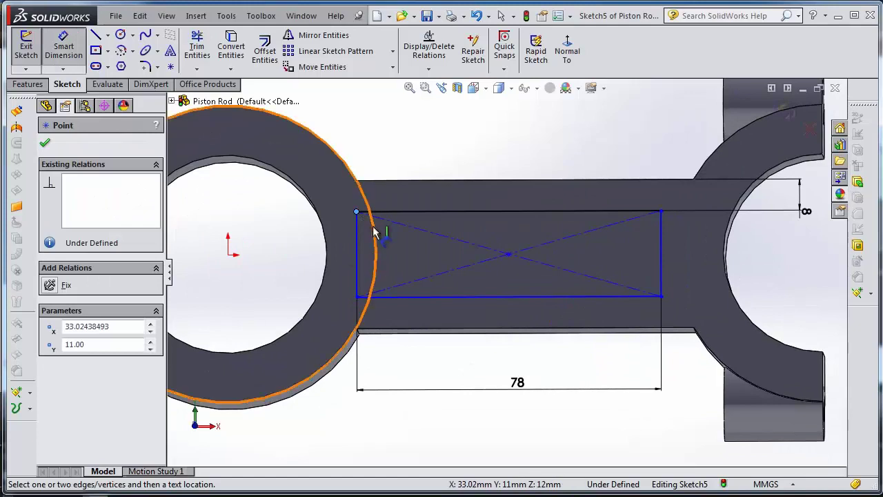
{"action": "left_click", "coordinate": [365, 220]}
{"action": "left_click", "coordinate": [357, 212], "text": "ctrl"}
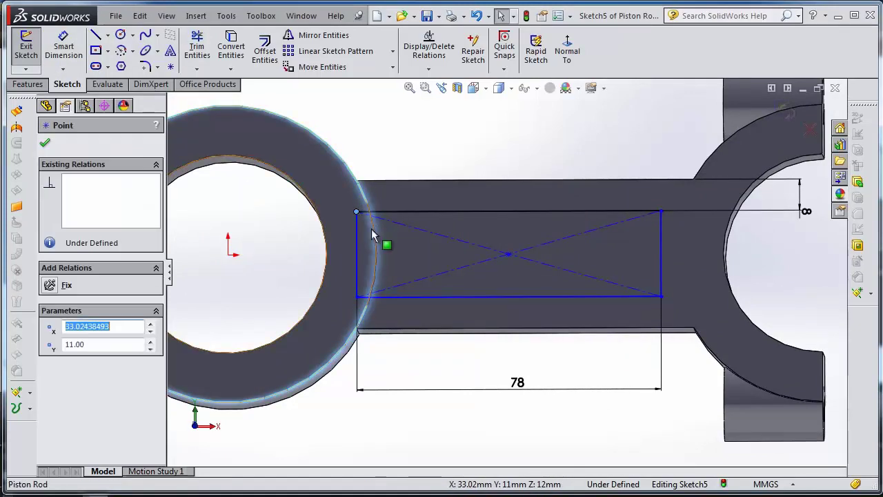
{"action": "left_click", "coordinate": [427, 170]}
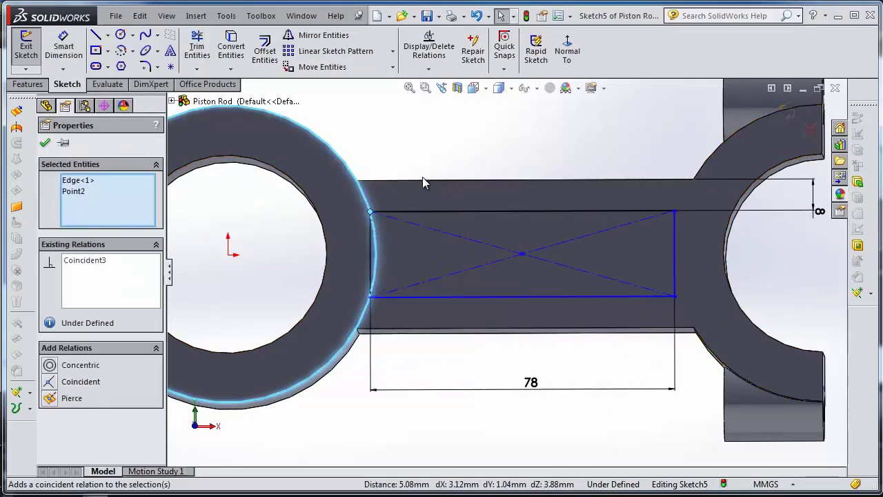
{"action": "left_click", "coordinate": [47, 146]}
Step: Fully define the rectangle sketch, covering all entities in the sketch
{"action": "scroll", "coordinate": [539, 152], "scroll_direction": "up", "scroll_amount": 1}
{"action": "middle_click_drag", "start_coordinate": [538, 152], "coordinate": [536, 162]}
{"action": "scroll", "coordinate": [530, 146], "scroll_direction": "down", "scroll_amount": 2}
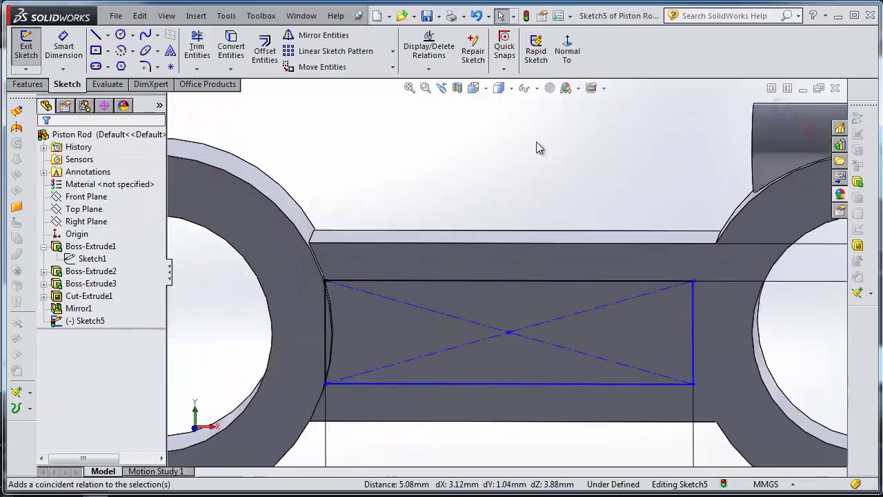
{"action": "scroll", "coordinate": [536, 142], "scroll_direction": "up", "scroll_amount": 2}
{"action": "scroll", "coordinate": [541, 154], "scroll_direction": "down", "scroll_amount": 1}
{"action": "left_click", "coordinate": [500, 353]}
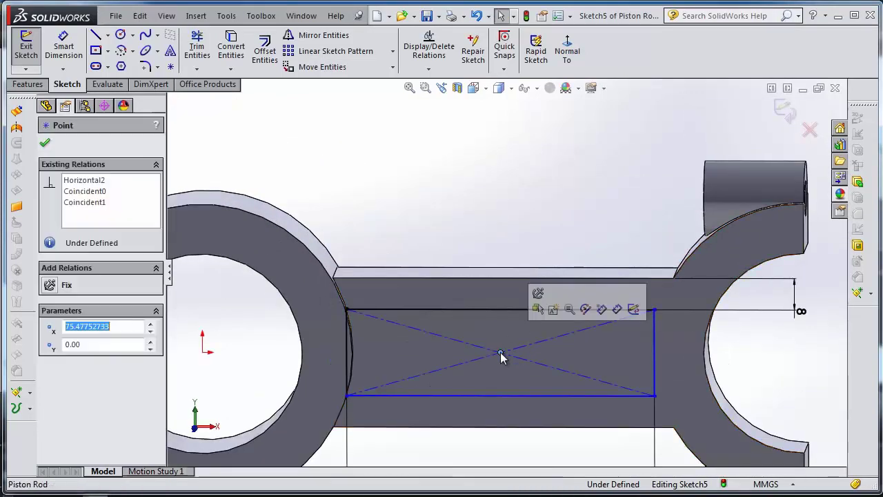
{"action": "left_click", "coordinate": [518, 243]}
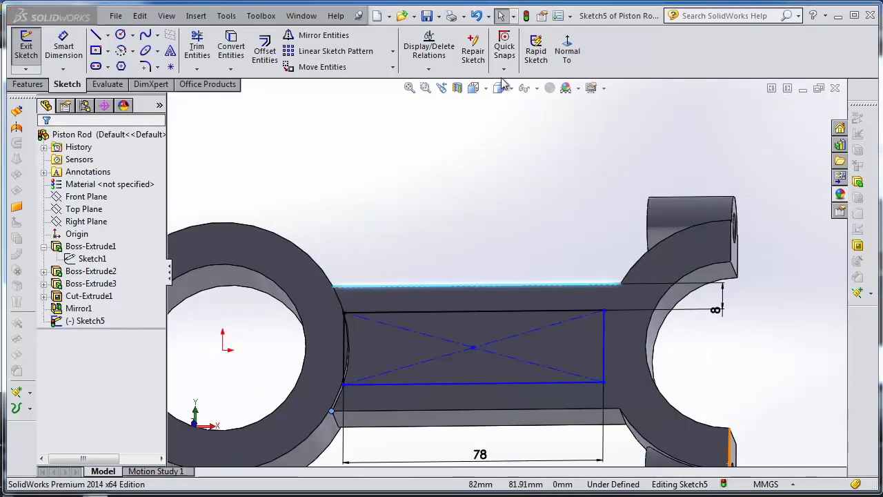
{"action": "left_click", "coordinate": [428, 70]}
{"action": "left_click", "coordinate": [431, 111]}
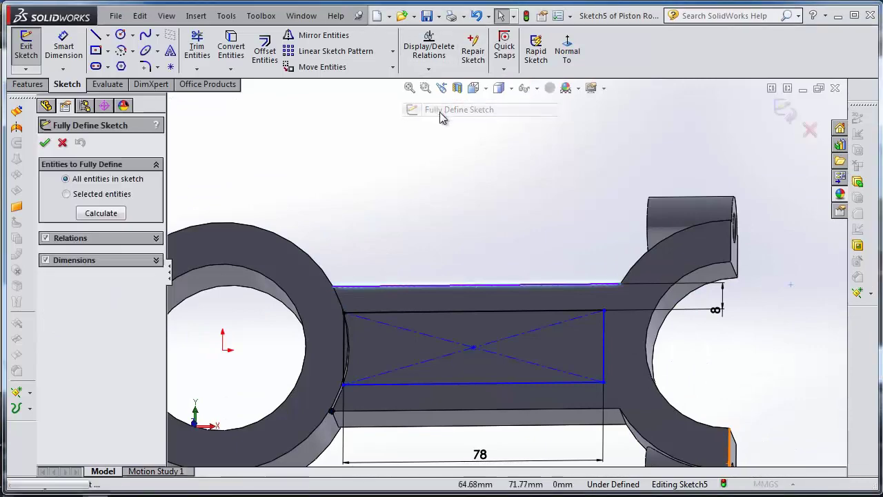
{"action": "left_click", "coordinate": [45, 144]}
Step: Trim away the rectangle's short line at the ring end
{"action": "mouse_move", "coordinate": [557, 254]}
{"action": "middle_mouse_down"}
{"action": "mouse_move", "coordinate": [575, 276]}
{"action": "mouse_move", "coordinate": [530, 235]}
{"action": "middle_mouse_up"}
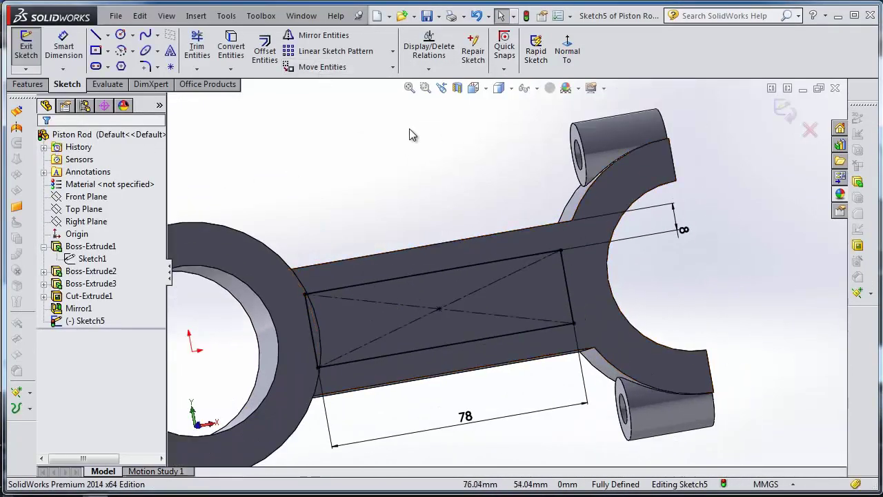
{"action": "left_click", "coordinate": [198, 49]}
{"action": "scroll", "coordinate": [311, 334], "scroll_direction": "down", "scroll_amount": 2}
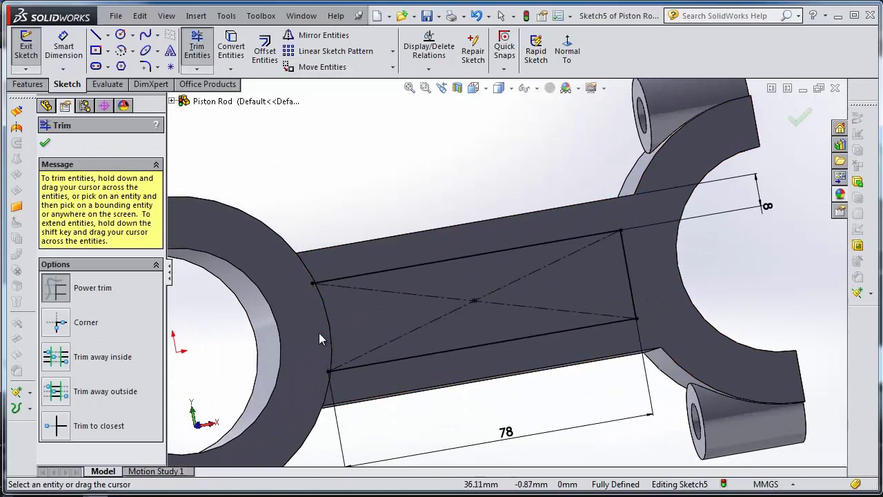
{"action": "mouse_move", "coordinate": [353, 276]}
{"action": "middle_mouse_down"}
{"action": "mouse_move", "coordinate": [327, 179]}
{"action": "mouse_move", "coordinate": [352, 202]}
{"action": "middle_mouse_up"}
{"action": "left_click", "coordinate": [45, 143]}
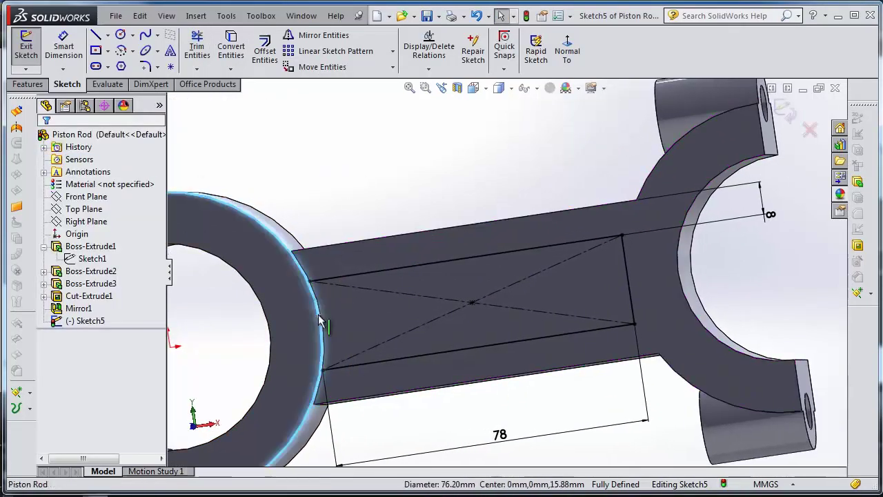
Step: Convert the ring's outer edge into the sketch and trim it to the arc that closes the rectangle
{"action": "left_click", "coordinate": [231, 50]}
{"action": "left_click", "coordinate": [196, 49]}
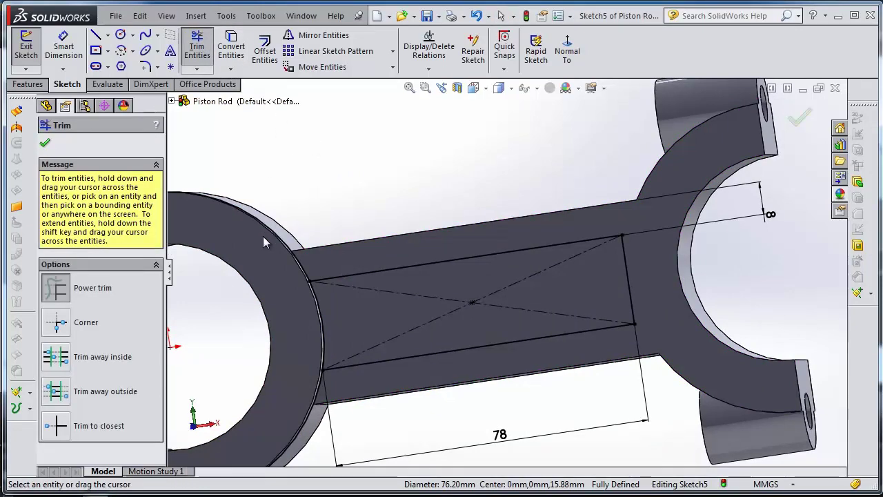
{"action": "middle_click_drag", "start_coordinate": [340, 213], "coordinate": [381, 176]}
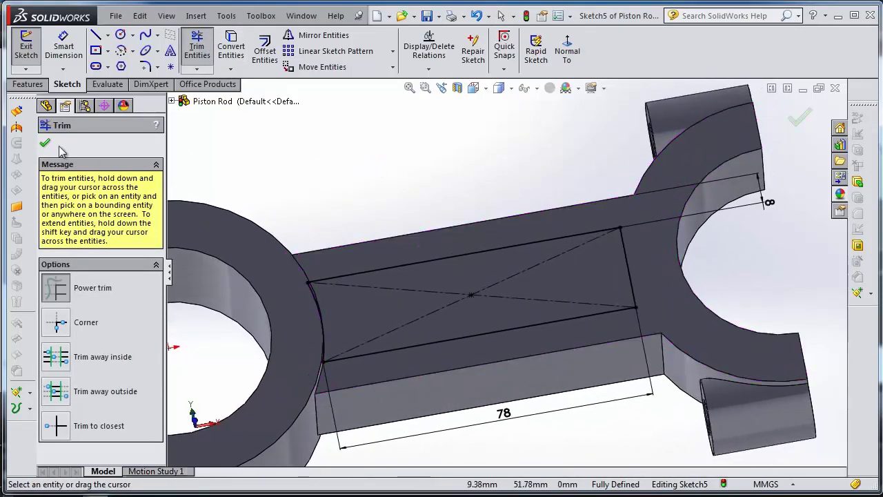
{"action": "left_click", "coordinate": [47, 144]}
Step: Cut the closed profile into the shank with a blind depth of 6.35 mm
{"action": "left_click", "coordinate": [28, 84]}
{"action": "left_click", "coordinate": [215, 50]}
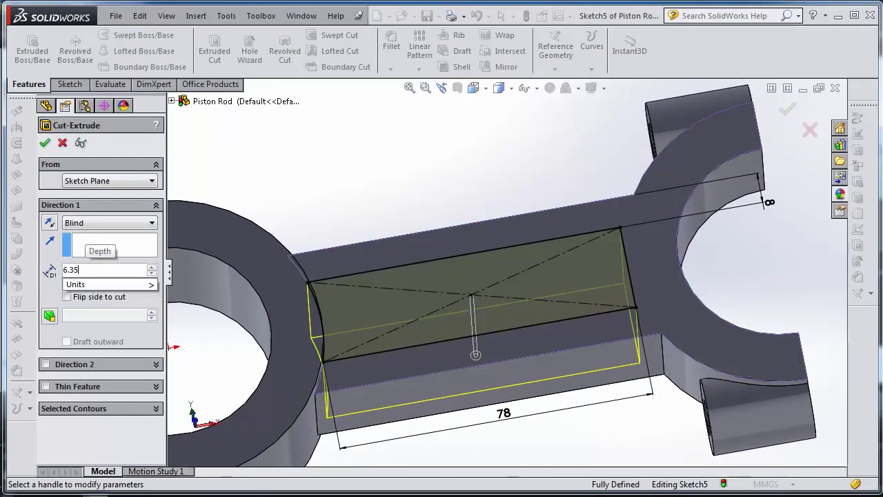
{"action": "left_click", "coordinate": [43, 143]}
Step: Mirror the shank's recess cut about the Front Plane to the opposite face
{"action": "middle_click_drag", "start_coordinate": [453, 207], "coordinate": [454, 116]}
{"action": "scroll", "coordinate": [520, 338], "scroll_direction": "up", "scroll_amount": 4}
{"action": "middle_click_drag", "start_coordinate": [520, 343], "coordinate": [507, 228]}
{"action": "middle_click_drag", "start_coordinate": [477, 172], "coordinate": [490, 309]}
{"action": "left_click", "coordinate": [101, 199]}
{"action": "middle_click_drag", "start_coordinate": [324, 359], "coordinate": [336, 286]}
{"action": "left_click", "coordinate": [419, 69]}
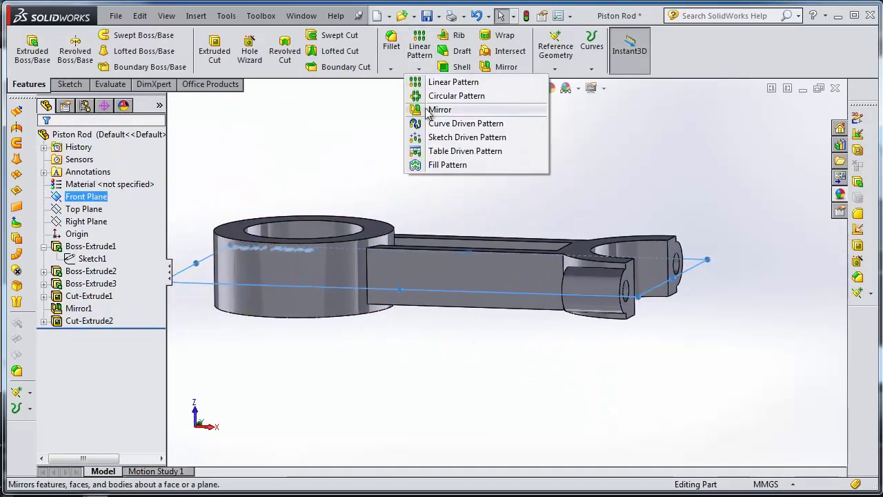
{"action": "left_click", "coordinate": [442, 165]}
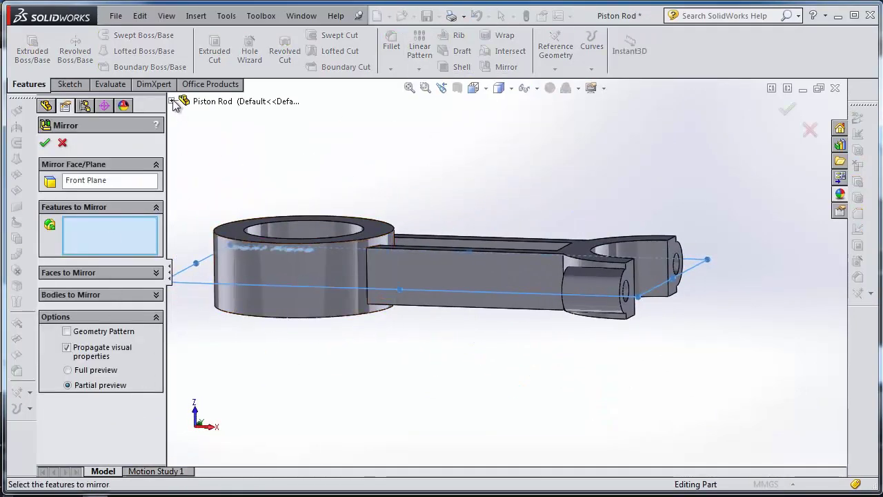
{"action": "left_click", "coordinate": [228, 276]}
{"action": "left_click", "coordinate": [45, 143]}
{"action": "middle_click_drag", "start_coordinate": [400, 310], "coordinate": [412, 133]}
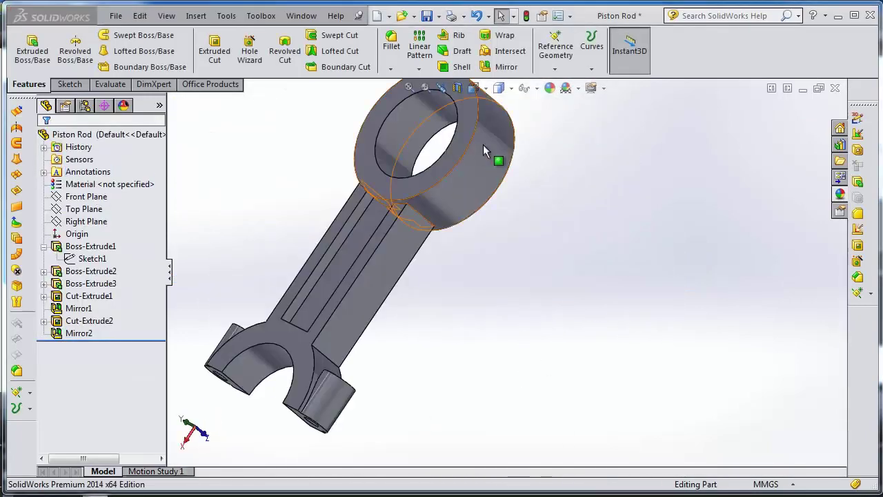
Step: Fillet the ring's outer rims, the shank's junctions with both ends and the bolt boss edges with a 2.5 mm radius
{"action": "left_click", "coordinate": [394, 40]}
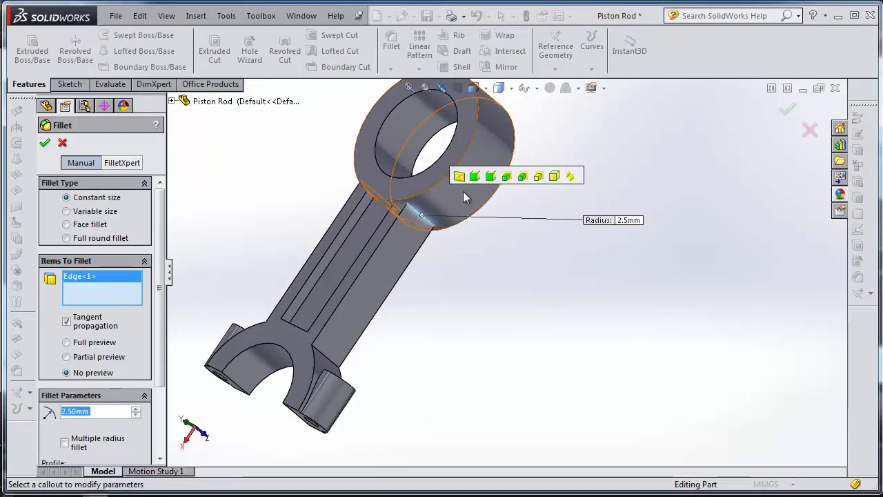
{"action": "left_click", "coordinate": [440, 182]}
{"action": "left_click", "coordinate": [481, 220]}
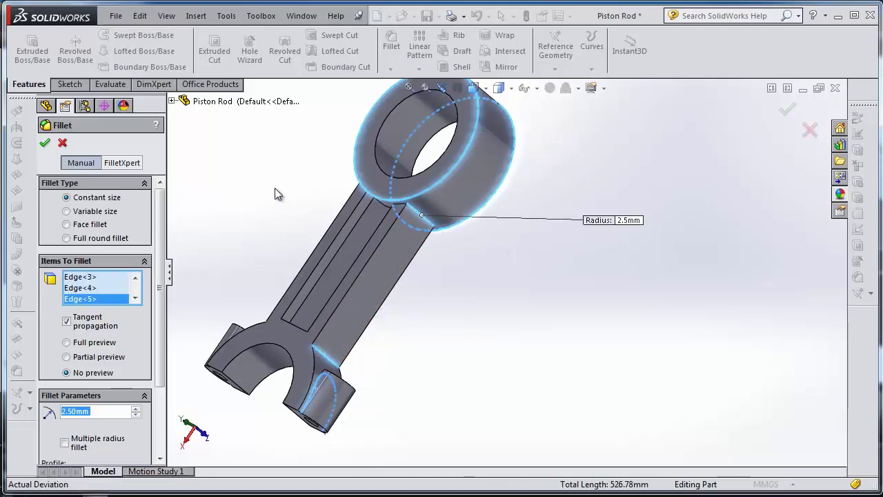
{"action": "middle_click_drag", "start_coordinate": [274, 194], "coordinate": [414, 211]}
{"action": "left_click", "coordinate": [480, 318]}
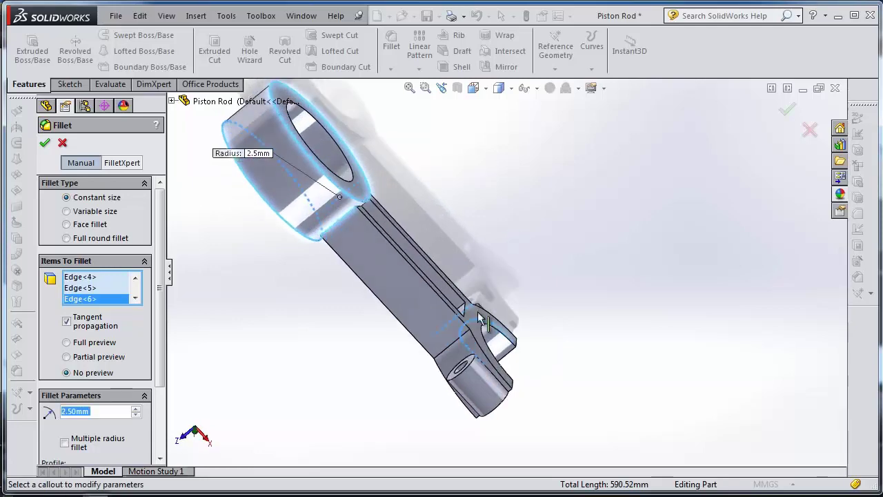
{"action": "middle_click_drag", "start_coordinate": [396, 269], "coordinate": [613, 278]}
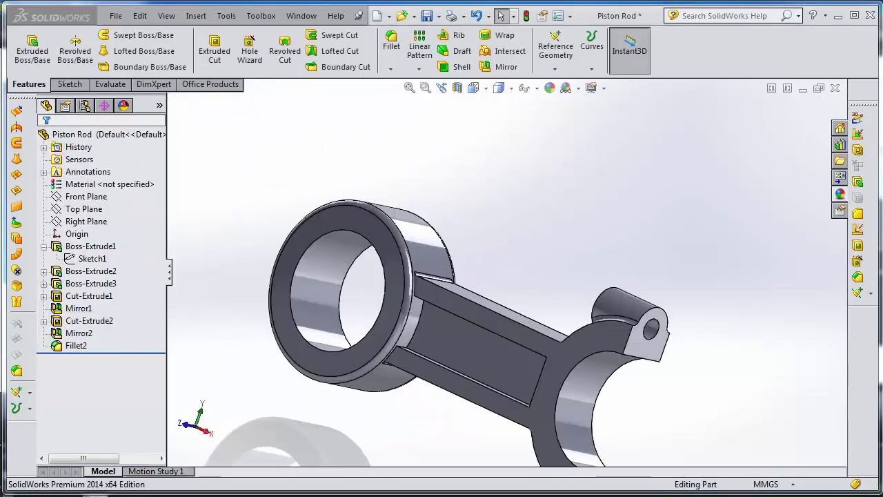
Step: Fillet the floor faces of the shank's recesses on both sides with a 2.5 mm radius
{"action": "left_click", "coordinate": [392, 40]}
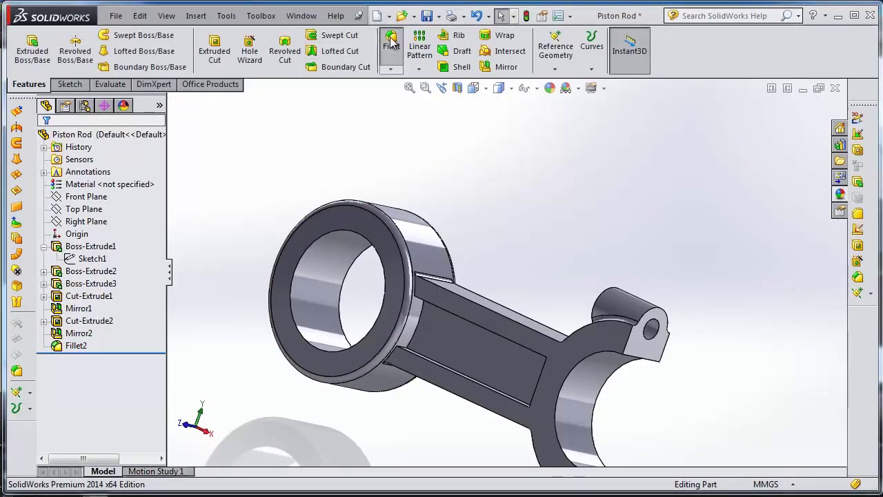
{"action": "type", "text": "2.5"}
{"action": "left_click", "coordinate": [459, 336]}
{"action": "middle_click_drag", "start_coordinate": [600, 238], "coordinate": [493, 148]}
{"action": "left_click", "coordinate": [434, 350]}
{"action": "key", "text": "Return"}
Step: Select four of the shank recesses' short corner edges for a 2.5 mm constant-size fillet
{"action": "left_click", "coordinate": [396, 53]}
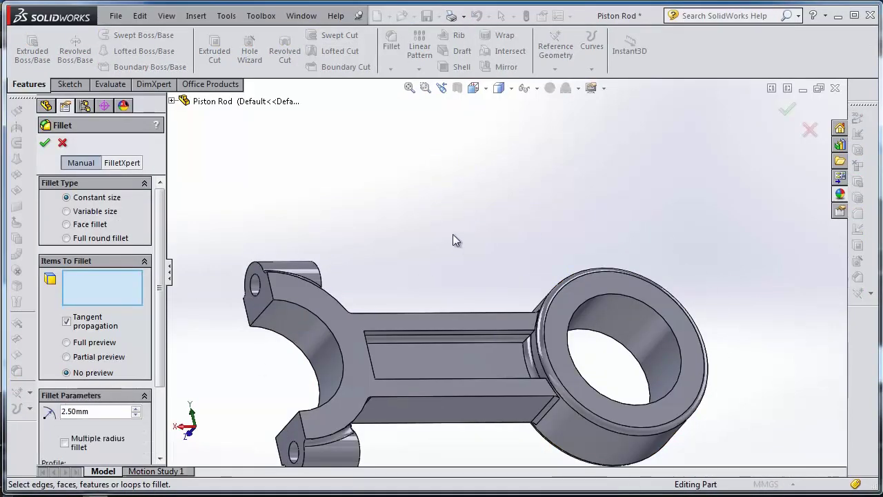
{"action": "scroll", "coordinate": [462, 276], "scroll_direction": "down", "scroll_amount": 3}
{"action": "scroll", "coordinate": [527, 345], "scroll_direction": "down", "scroll_amount": 1}
{"action": "left_click", "coordinate": [528, 345]}
{"action": "scroll", "coordinate": [524, 338], "scroll_direction": "up", "scroll_amount": 3}
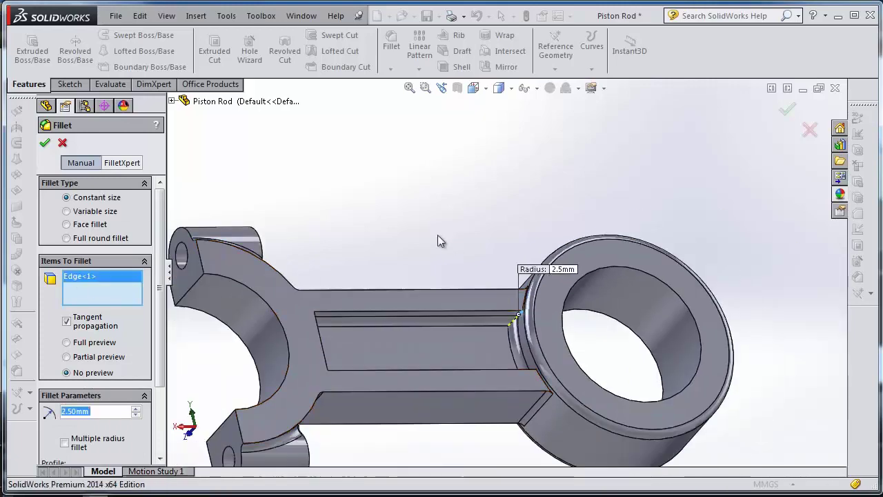
{"action": "middle_click_drag", "start_coordinate": [437, 235], "coordinate": [352, 245]}
{"action": "scroll", "coordinate": [306, 312], "scroll_direction": "down", "scroll_amount": 5}
{"action": "left_click", "coordinate": [402, 305]}
{"action": "scroll", "coordinate": [407, 303], "scroll_direction": "up", "scroll_amount": 5}
{"action": "middle_click_drag", "start_coordinate": [601, 255], "coordinate": [690, 314]}
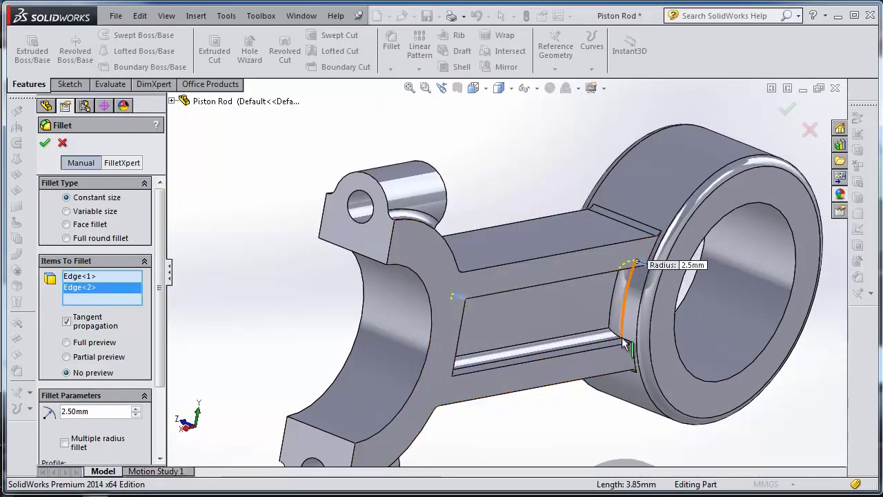
{"action": "left_click", "coordinate": [626, 337]}
{"action": "left_click", "coordinate": [106, 320]}
{"action": "middle_click_drag", "start_coordinate": [497, 283], "coordinate": [470, 290]}
{"action": "scroll", "coordinate": [586, 332], "scroll_direction": "down", "scroll_amount": 4}
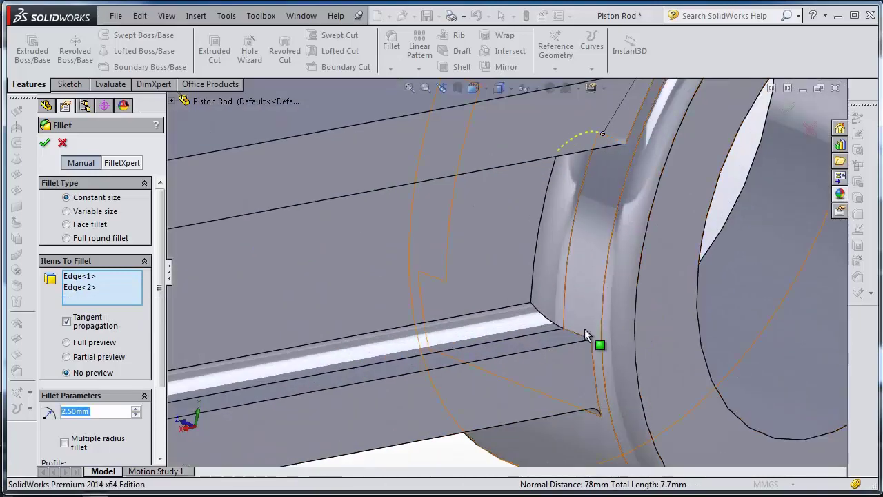
{"action": "left_click", "coordinate": [584, 328]}
{"action": "scroll", "coordinate": [579, 324], "scroll_direction": "up", "scroll_amount": 6}
{"action": "middle_click_drag", "start_coordinate": [407, 166], "coordinate": [338, 200]}
{"action": "scroll", "coordinate": [414, 345], "scroll_direction": "down", "scroll_amount": 6}
{"action": "left_click", "coordinate": [418, 345]}
{"action": "scroll", "coordinate": [428, 351], "scroll_direction": "up", "scroll_amount": 6}
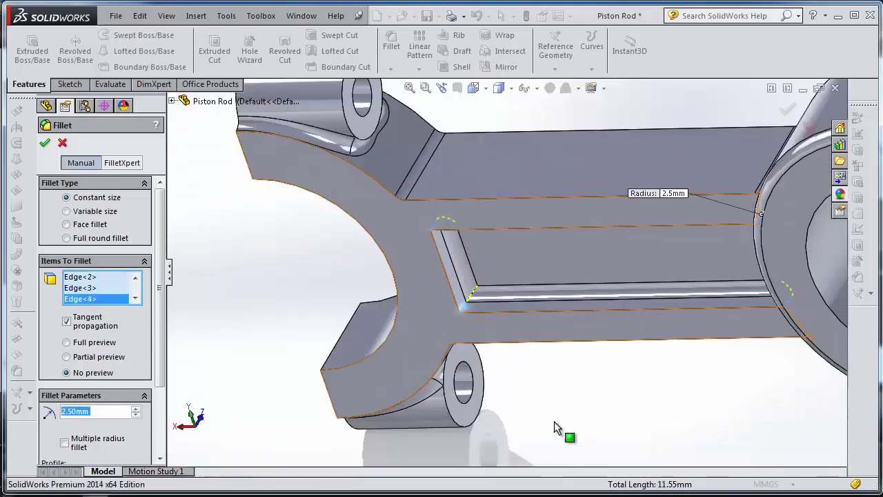
Step: Add the remaining short corner edges of the recesses to the selection and apply the 2.5 mm fillet
{"action": "middle_click_drag", "start_coordinate": [556, 428], "coordinate": [482, 241]}
{"action": "scroll", "coordinate": [610, 167], "scroll_direction": "down", "scroll_amount": 5}
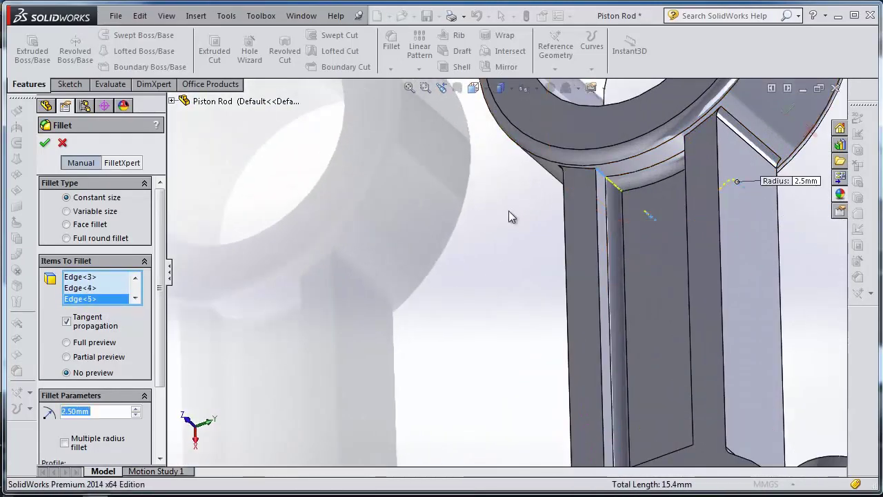
{"action": "scroll", "coordinate": [509, 211], "scroll_direction": "up", "scroll_amount": 5}
{"action": "middle_click_drag", "start_coordinate": [509, 210], "coordinate": [552, 186]}
{"action": "scroll", "coordinate": [621, 183], "scroll_direction": "down", "scroll_amount": 5}
{"action": "left_click", "coordinate": [631, 163]}
{"action": "scroll", "coordinate": [631, 169], "scroll_direction": "up", "scroll_amount": 6}
{"action": "middle_click_drag", "start_coordinate": [632, 173], "coordinate": [549, 452]}
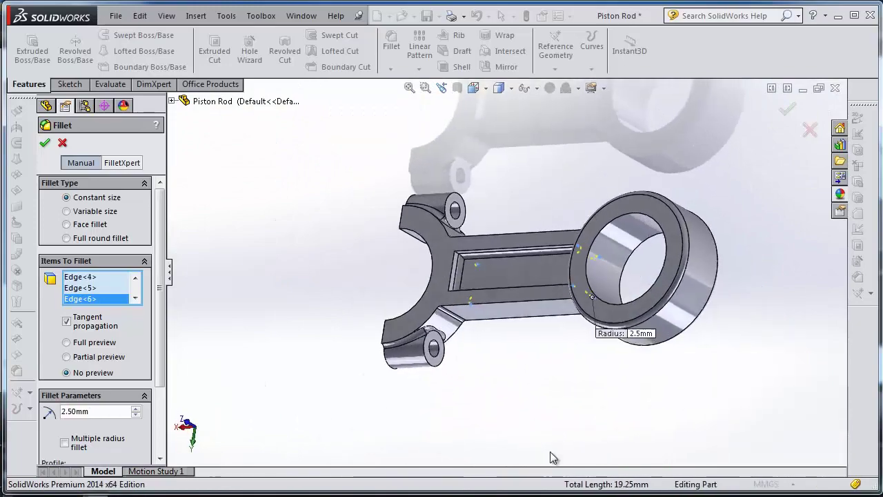
{"action": "scroll", "coordinate": [455, 266], "scroll_direction": "down", "scroll_amount": 6}
{"action": "left_click", "coordinate": [429, 343]}
{"action": "scroll", "coordinate": [483, 386], "scroll_direction": "up", "scroll_amount": 5}
{"action": "middle_click_drag", "start_coordinate": [540, 421], "coordinate": [353, 300]}
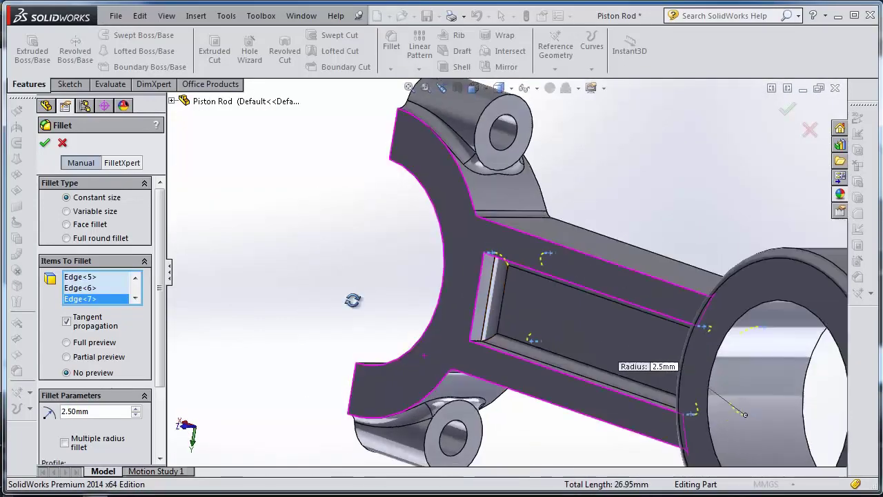
{"action": "scroll", "coordinate": [495, 352], "scroll_direction": "down", "scroll_amount": 5}
{"action": "left_click", "coordinate": [46, 145]}
Step: Select one recess's rim edge and a long side face of the shank for a 2.5 mm constant-size fillet
{"action": "middle_click_drag", "start_coordinate": [304, 217], "coordinate": [441, 262]}
{"action": "scroll", "coordinate": [507, 290], "scroll_direction": "up", "scroll_amount": 5}
{"action": "middle_click_drag", "start_coordinate": [667, 319], "coordinate": [794, 234]}
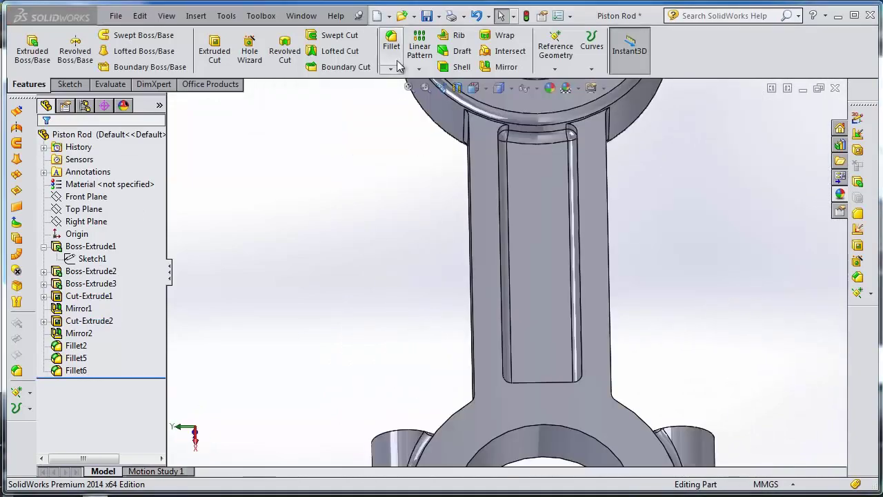
{"action": "left_click", "coordinate": [395, 55]}
{"action": "left_click", "coordinate": [502, 292]}
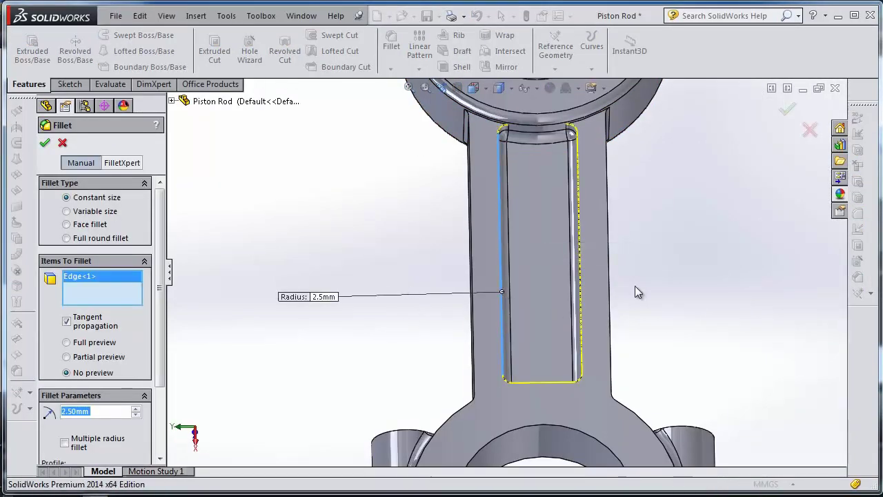
{"action": "middle_click_drag", "start_coordinate": [634, 286], "coordinate": [575, 282]}
{"action": "left_click", "coordinate": [618, 284]}
{"action": "scroll", "coordinate": [640, 323], "scroll_direction": "up", "scroll_amount": 3}
{"action": "mouse_move", "coordinate": [674, 358]}
{"action": "middle_mouse_down"}
{"action": "mouse_move", "coordinate": [640, 323]}
{"action": "mouse_move", "coordinate": [690, 359]}
{"action": "middle_mouse_up"}
Step: Add the opposite recess's rim edge and the shank's other side face, and apply the 2.5 mm fillet
{"action": "scroll", "coordinate": [648, 331], "scroll_direction": "down", "scroll_amount": 4}
{"action": "scroll", "coordinate": [700, 236], "scroll_direction": "down", "scroll_amount": 5}
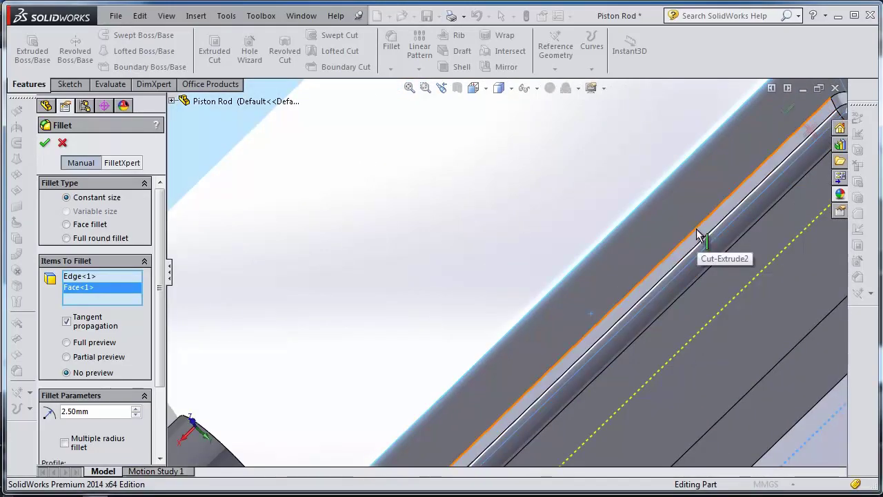
{"action": "scroll", "coordinate": [734, 345], "scroll_direction": "up", "scroll_amount": 4}
{"action": "left_click", "coordinate": [732, 348]}
{"action": "scroll", "coordinate": [665, 290], "scroll_direction": "down", "scroll_amount": 3}
{"action": "left_click", "coordinate": [673, 255]}
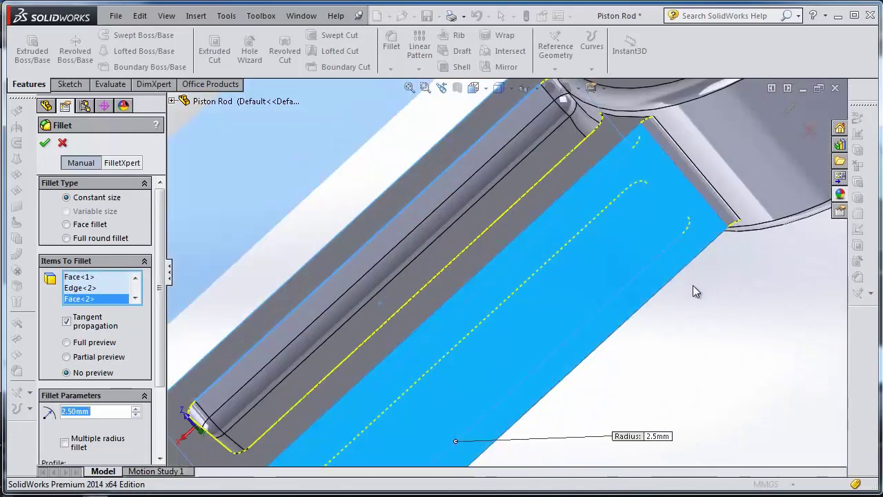
{"action": "left_click", "coordinate": [785, 113]}
{"action": "mouse_move", "coordinate": [718, 266]}
{"action": "middle_mouse_down"}
{"action": "mouse_move", "coordinate": [749, 301]}
{"action": "mouse_move", "coordinate": [749, 248]}
{"action": "mouse_move", "coordinate": [733, 272]}
{"action": "middle_mouse_up"}
{"action": "scroll", "coordinate": [628, 240], "scroll_direction": "up", "scroll_amount": 4}
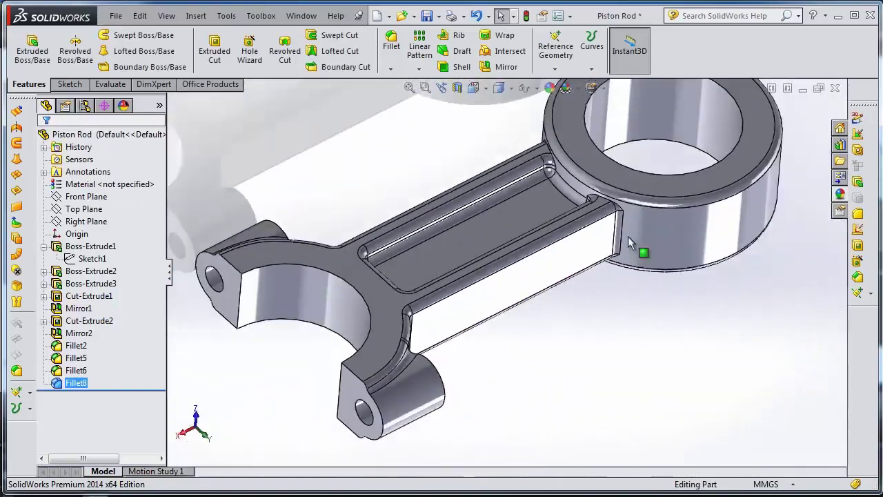
{"action": "middle_click_drag", "start_coordinate": [628, 240], "coordinate": [441, 261]}
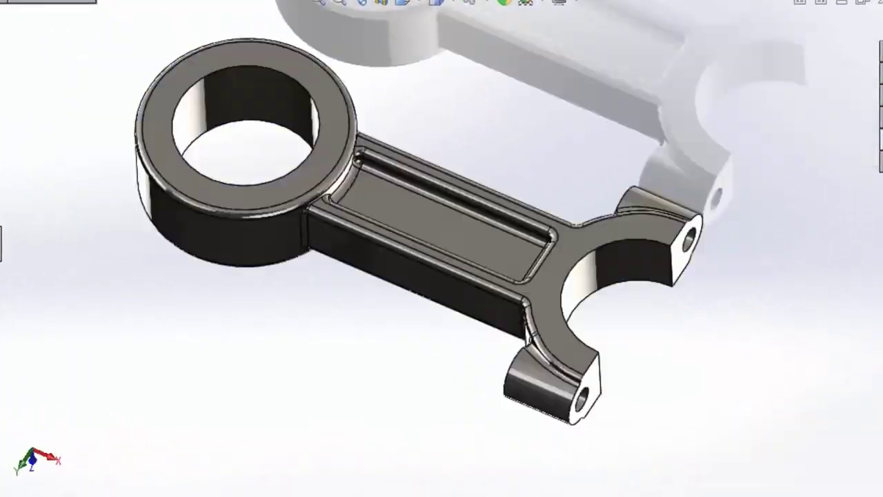